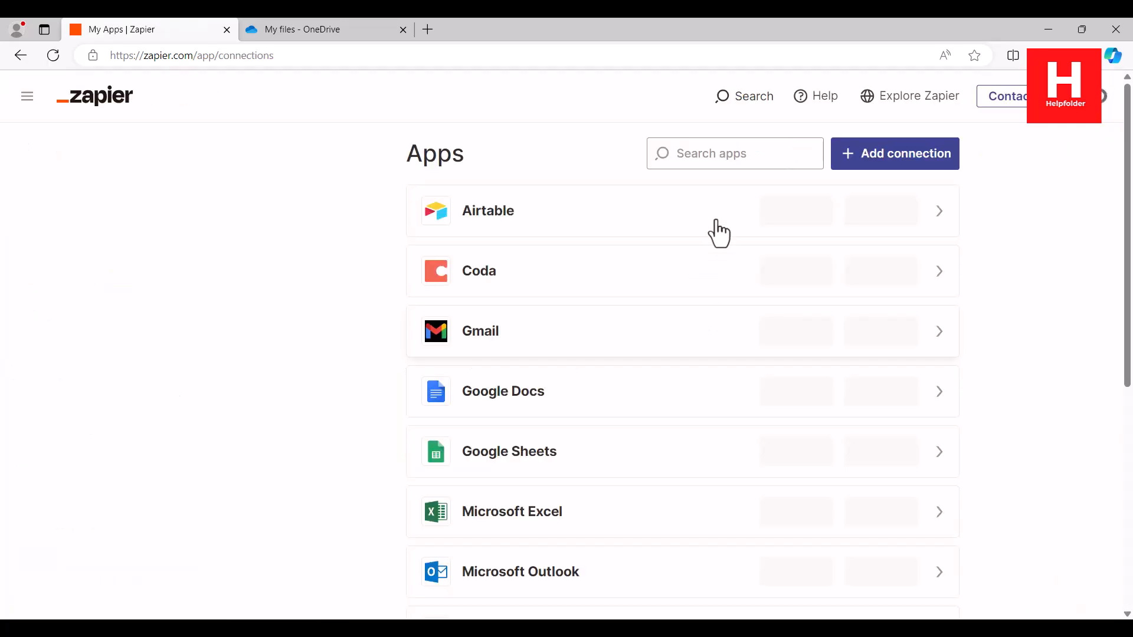
Search the connected apps for "zoho" and open the existing Zoho Mail app entry.
left_click(714, 153)
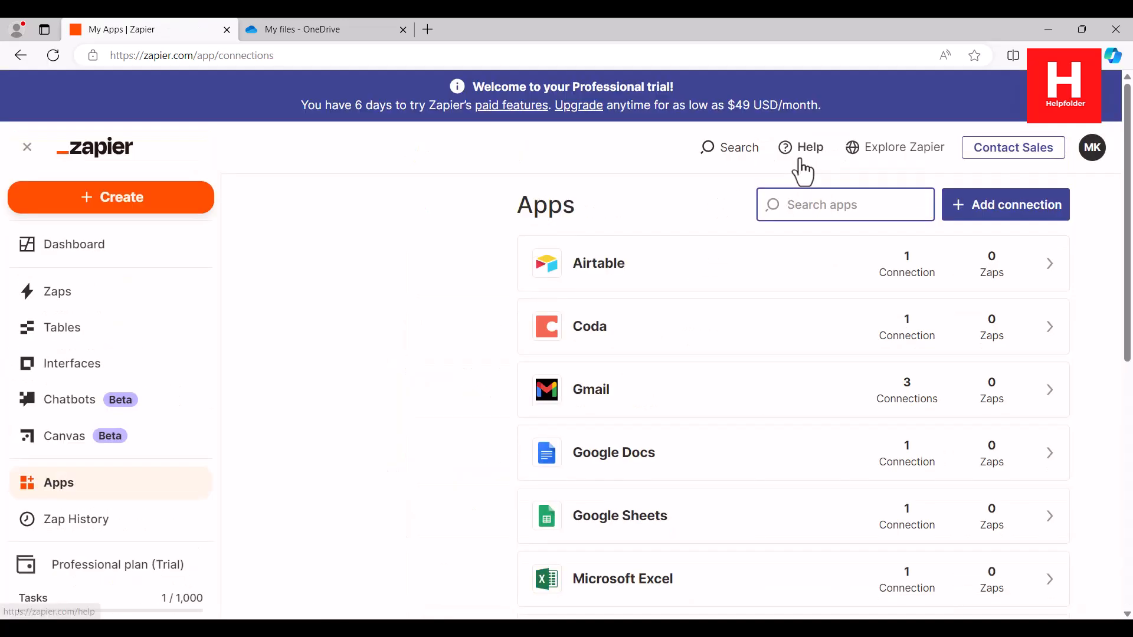
type("zoho")
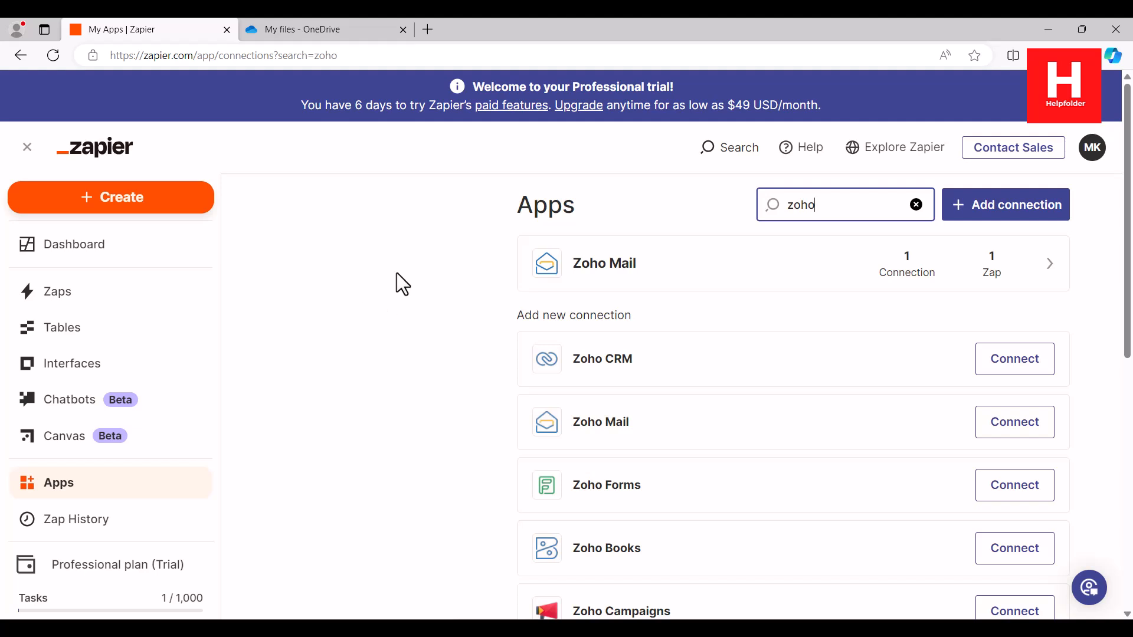
left_click(1054, 275)
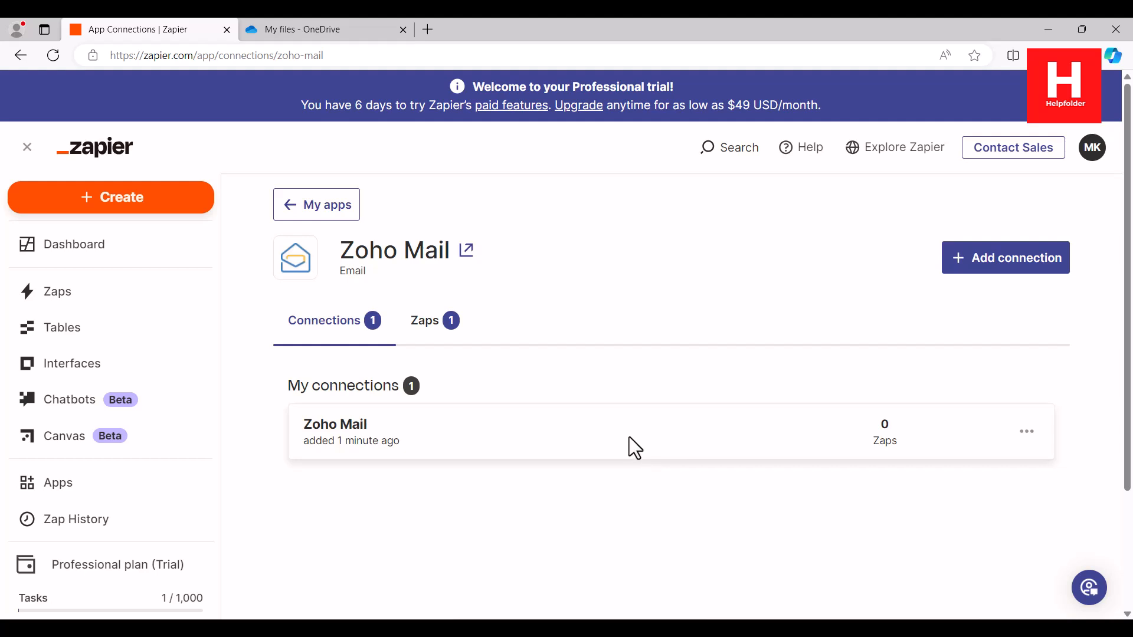
List the Zaps using Zoho Mail and review the details of Untitled Zap.
left_click(421, 330)
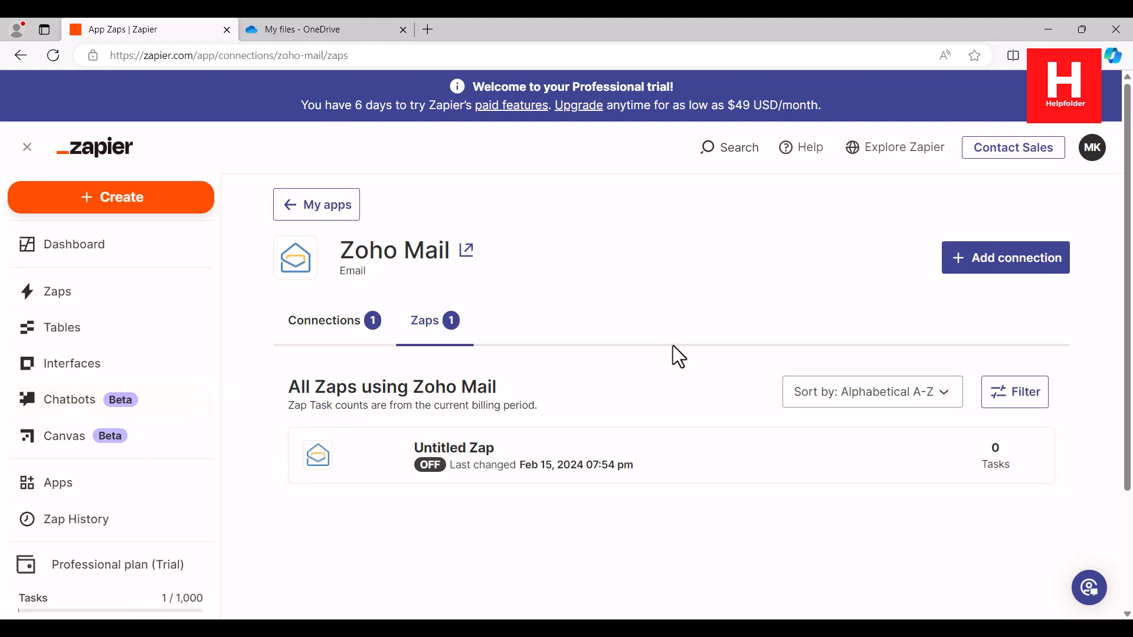
left_click(480, 466)
scroll(718, 354, "down", 3)
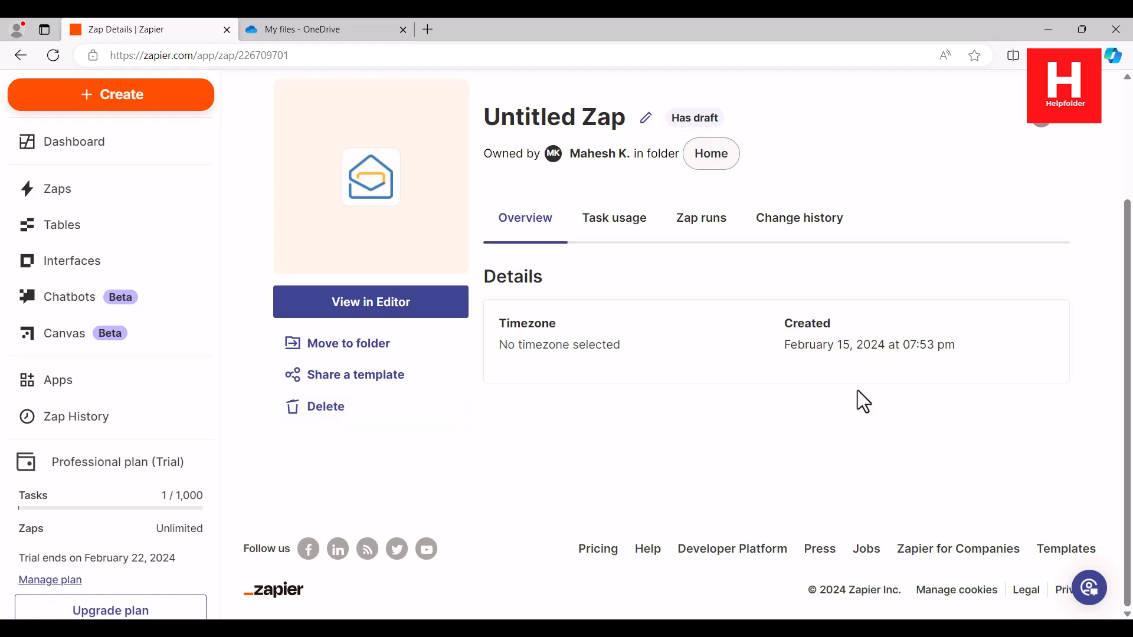
scroll(826, 354, "up", 1)
scroll(812, 328, "up", 2)
From the dashboard, generate a Zap with the prompt "When email comes in zoho mail append the same in excel spreadsheet.".
left_click(121, 257)
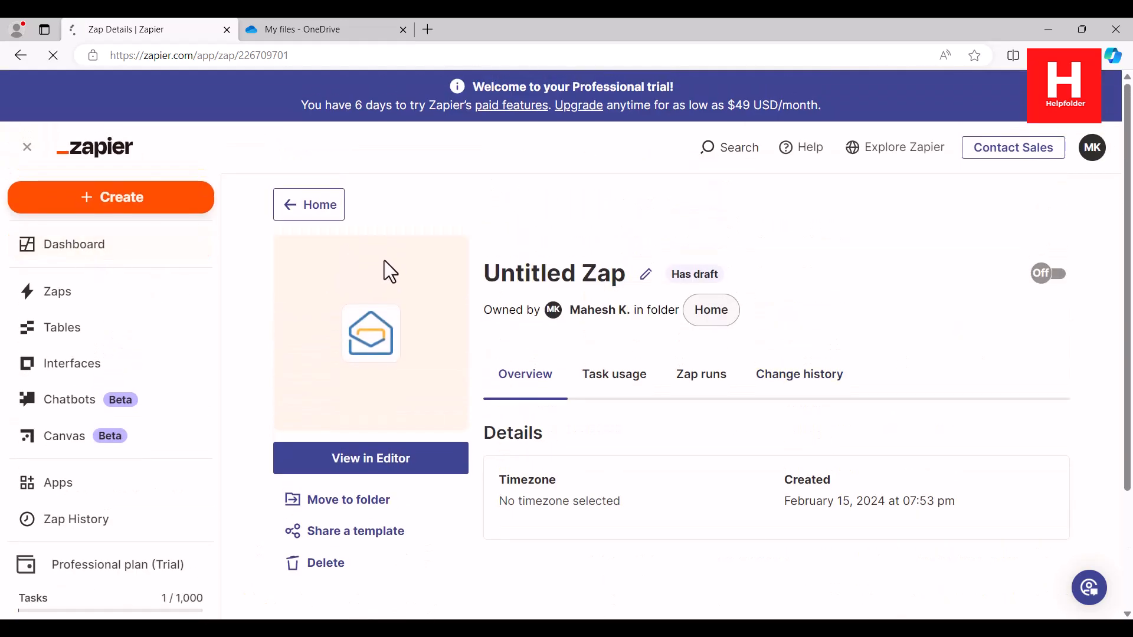
left_click(498, 323)
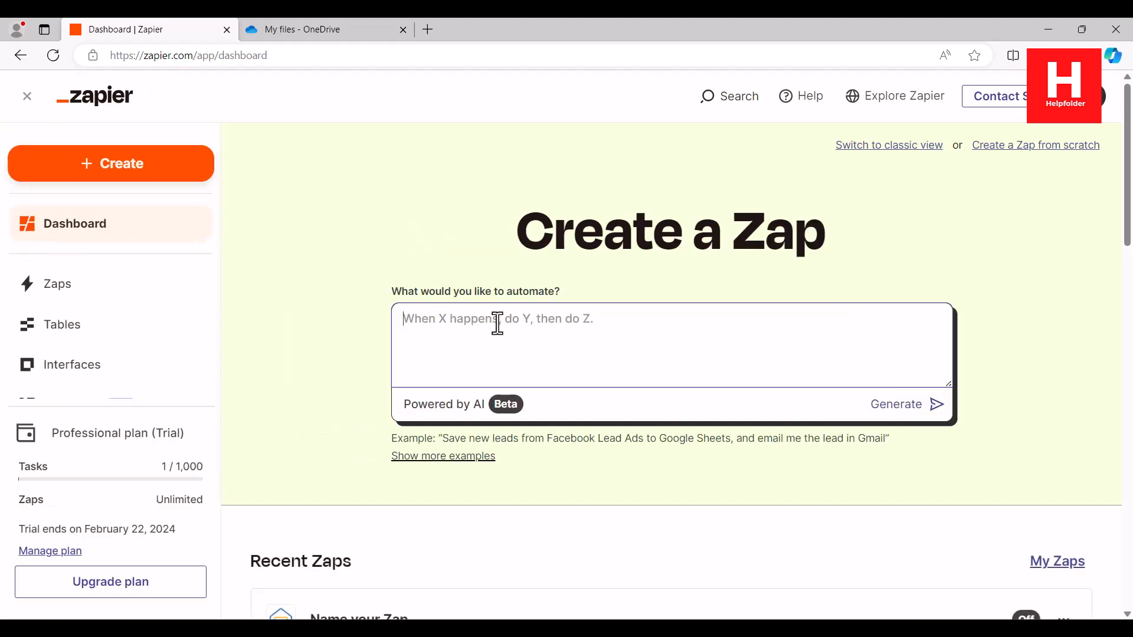
type("When email come")
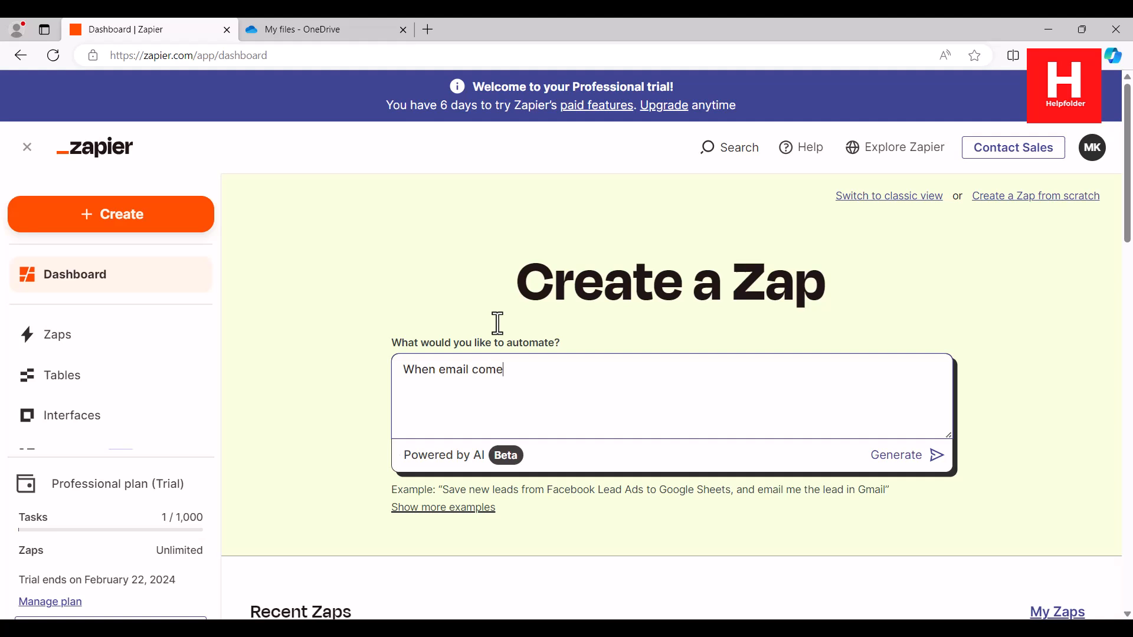
type("s in zoho mail append the same in excel spreadsheet.")
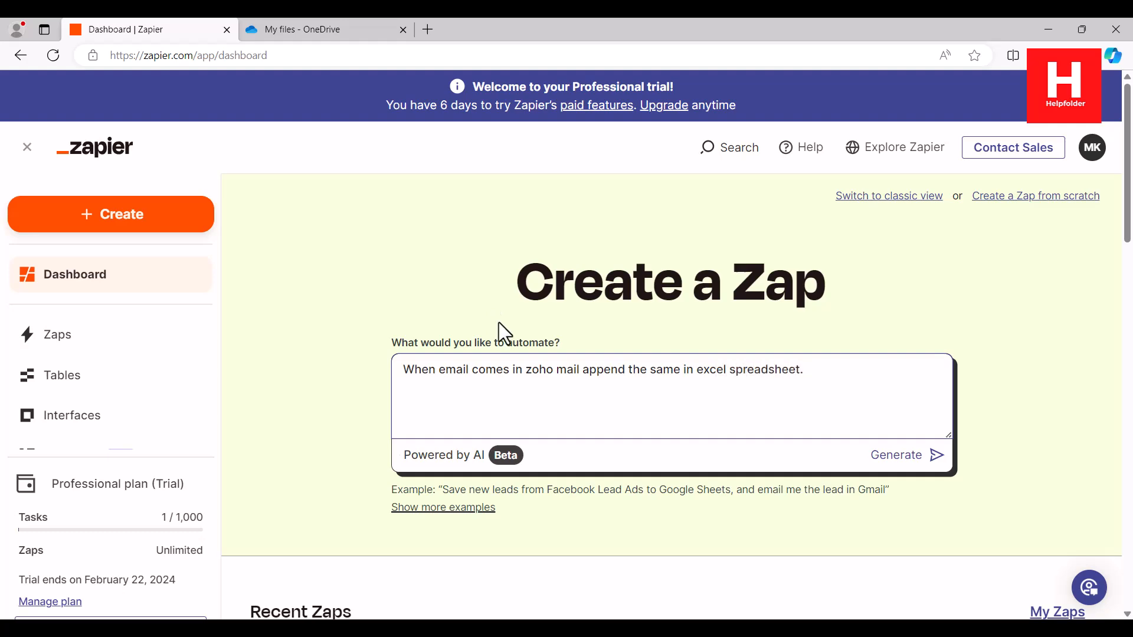
left_click(908, 456)
Try the generated Zap in the editor and accept the connected Zoho Mail account for the trigger.
scroll(1068, 275, "down", 5)
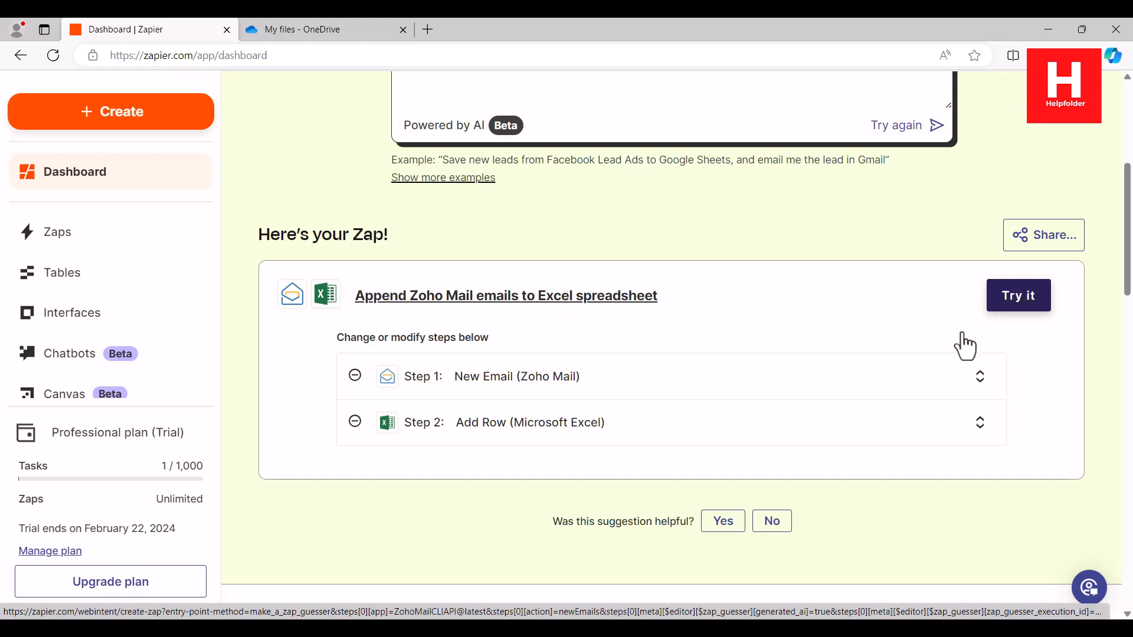
left_click(1015, 302)
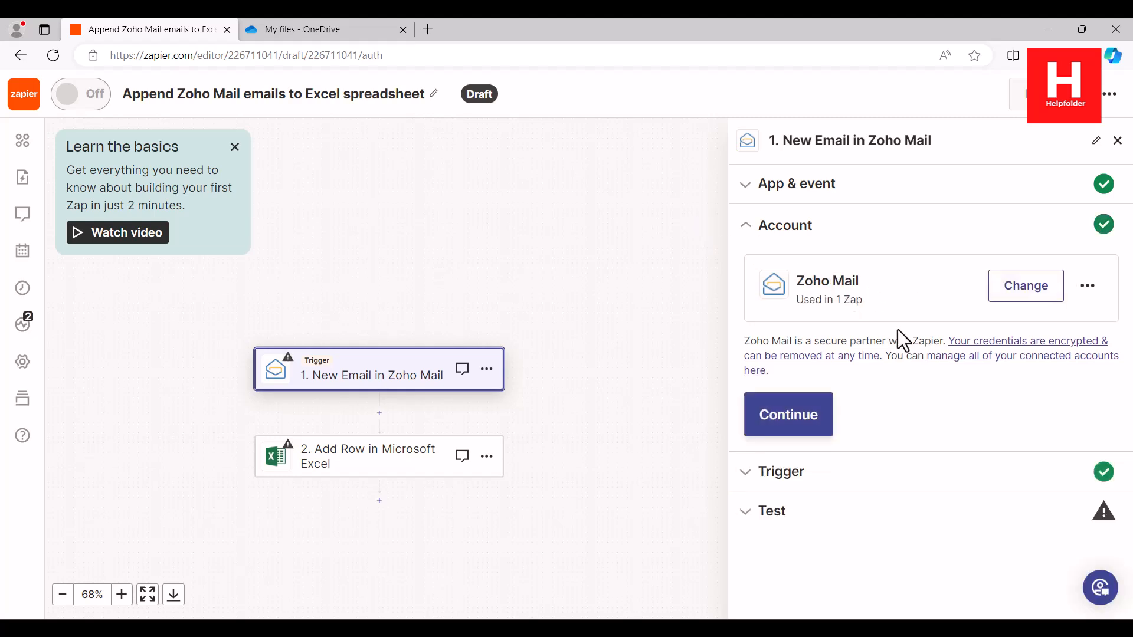
left_click(813, 413)
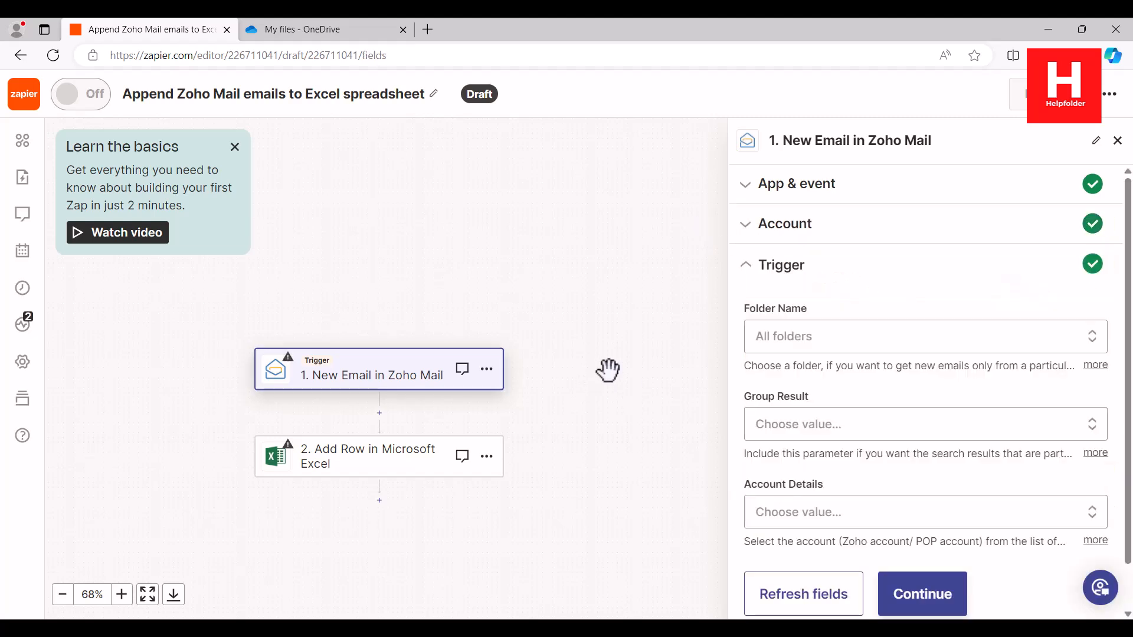
Set the trigger's Folder Name to Inbox and its Account Details to the available Zoho account.
left_click(804, 348)
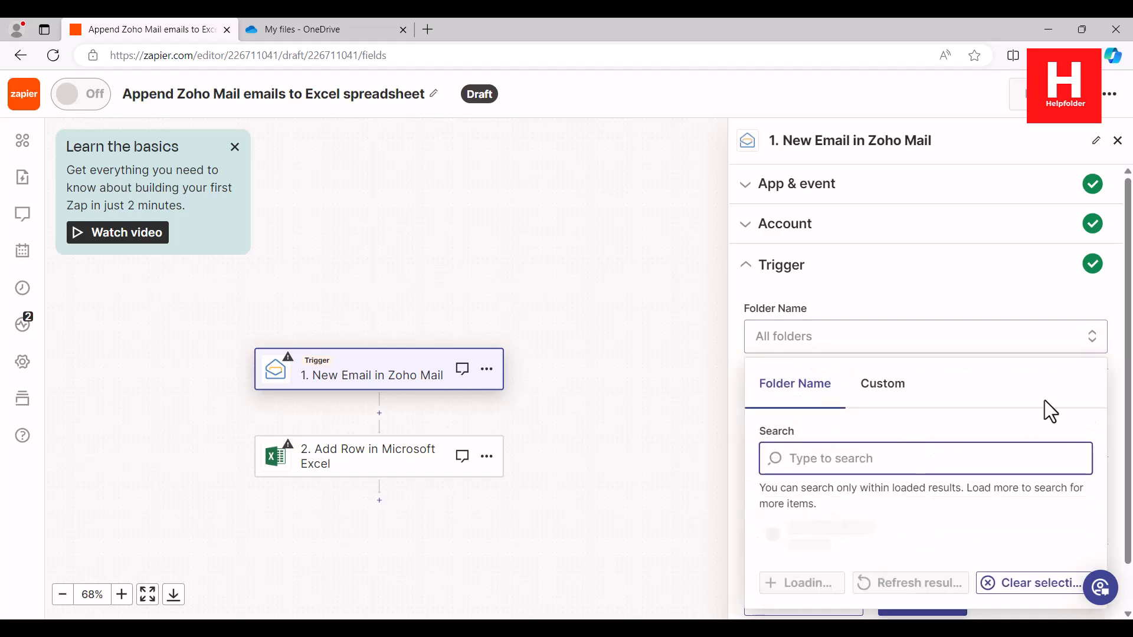
scroll(1039, 390, "down", 3)
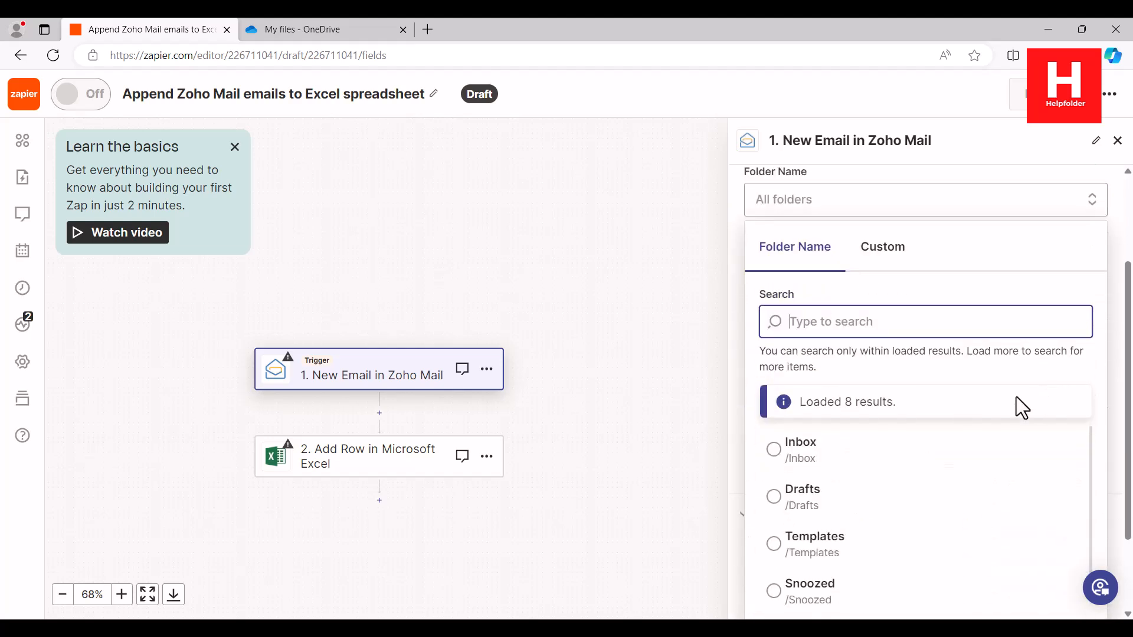
left_click(786, 448)
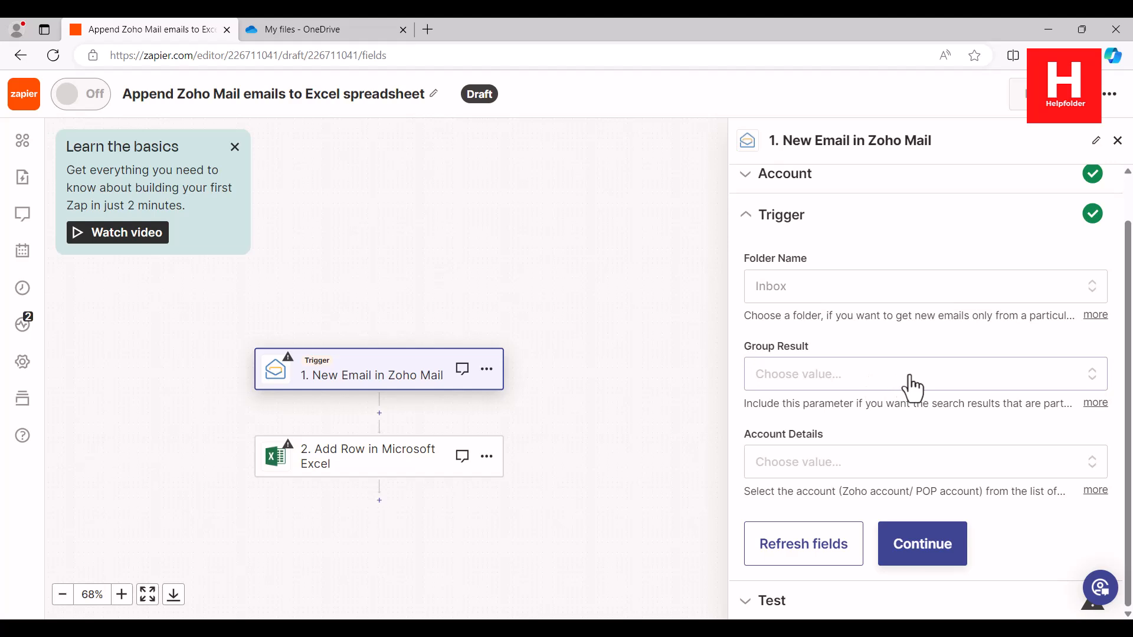
left_click(881, 468)
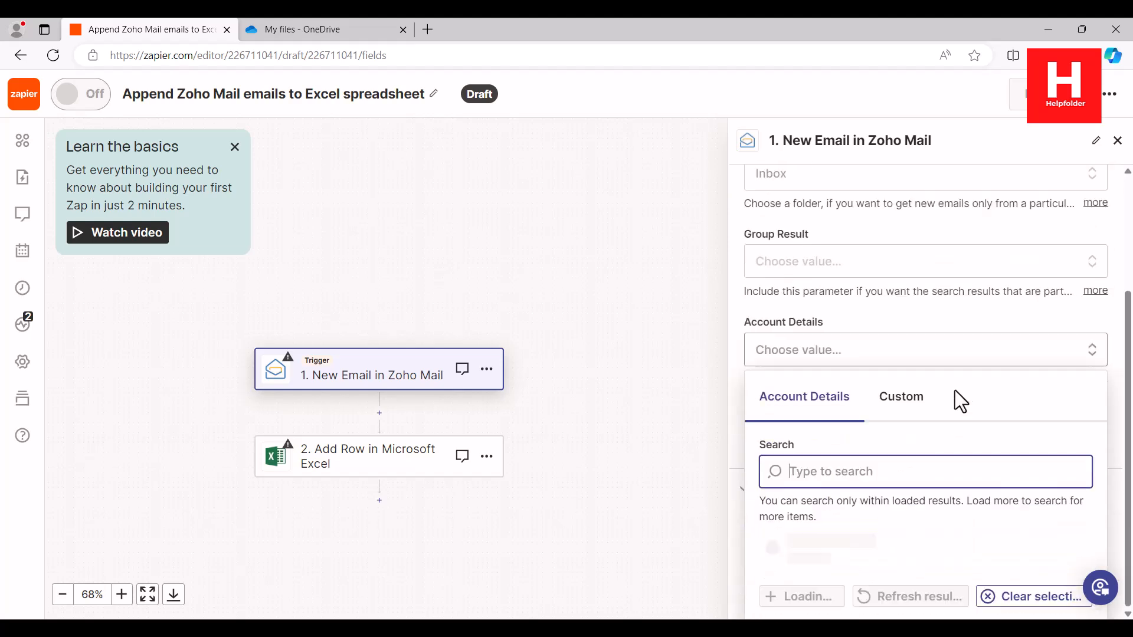
scroll(954, 391, "down", 1)
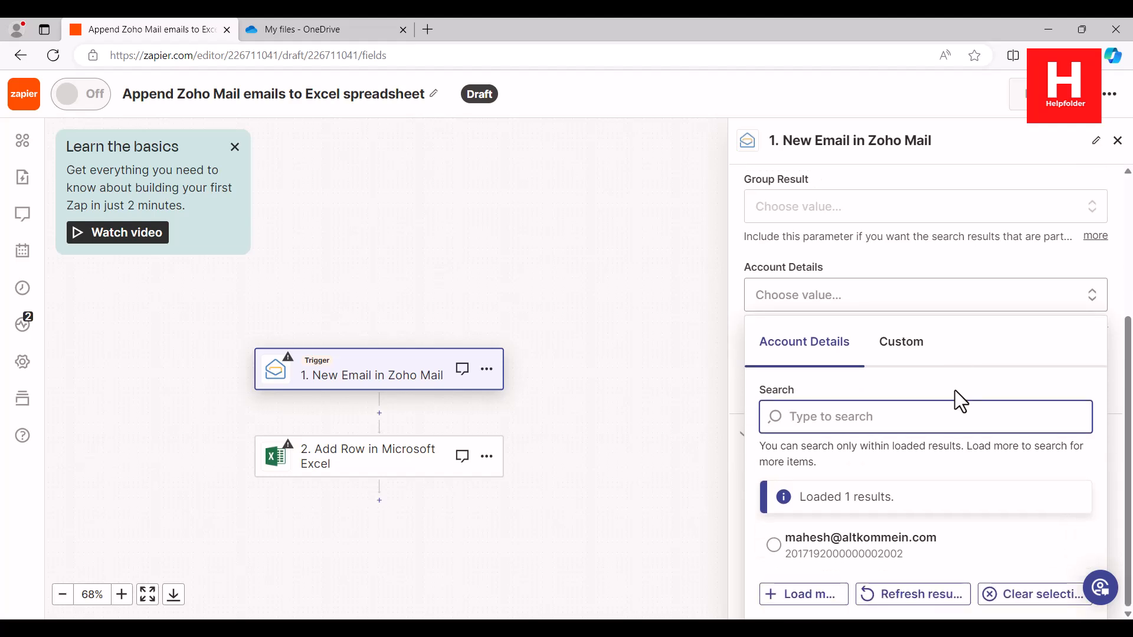
left_click(885, 552)
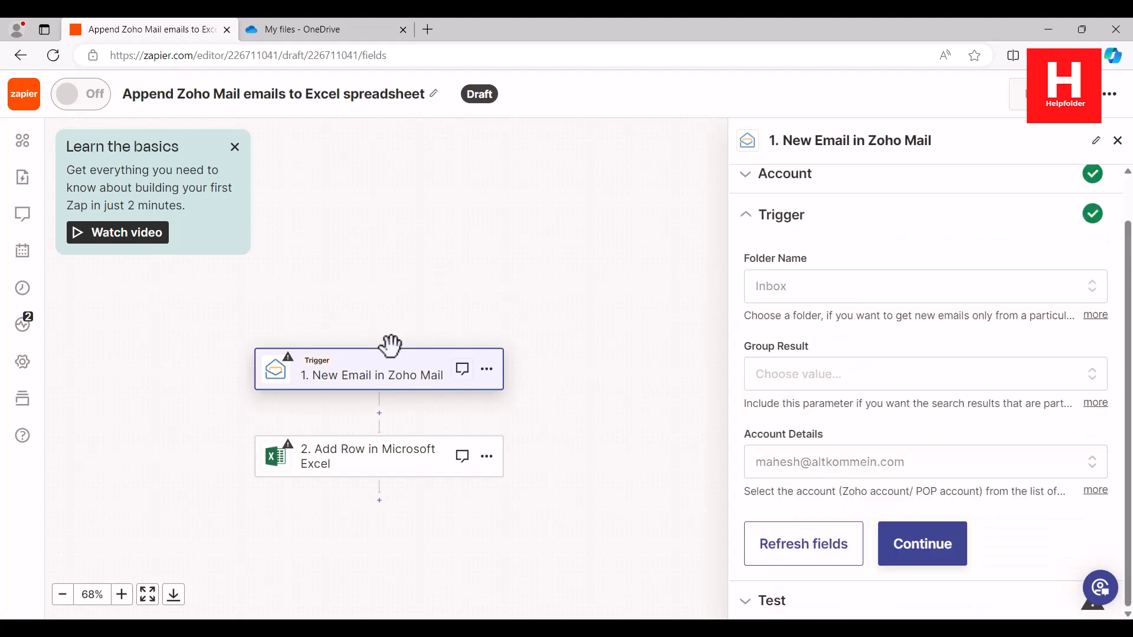
Set the trigger's Group Result to Yes and continue to the trigger test.
left_click(829, 377)
scroll(909, 413, "down", 2)
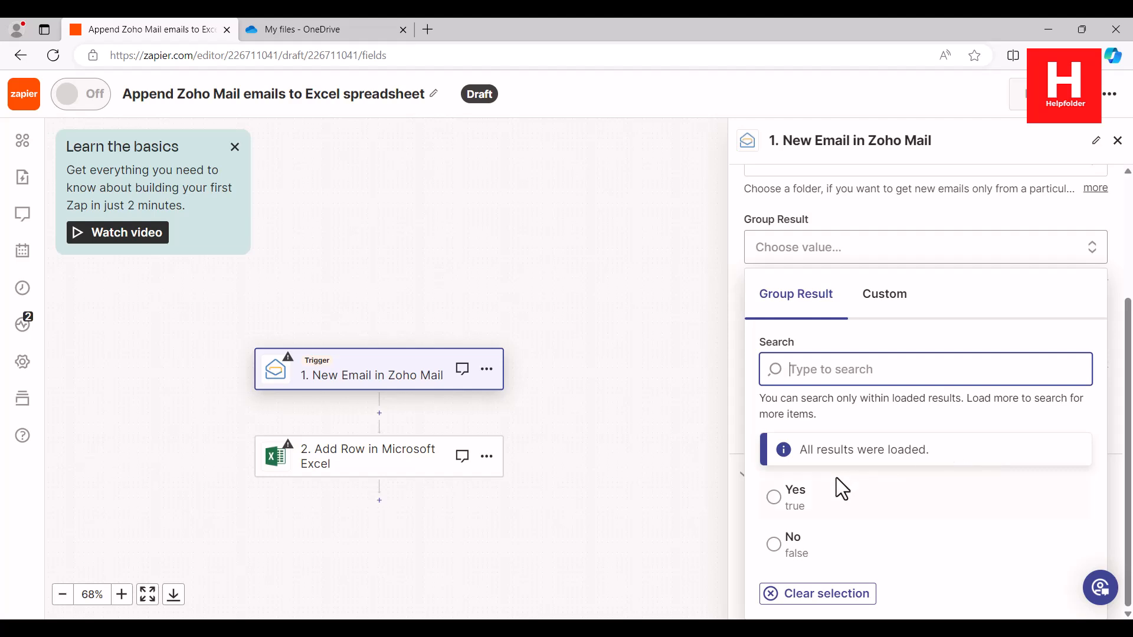
left_click(800, 554)
left_click(802, 502)
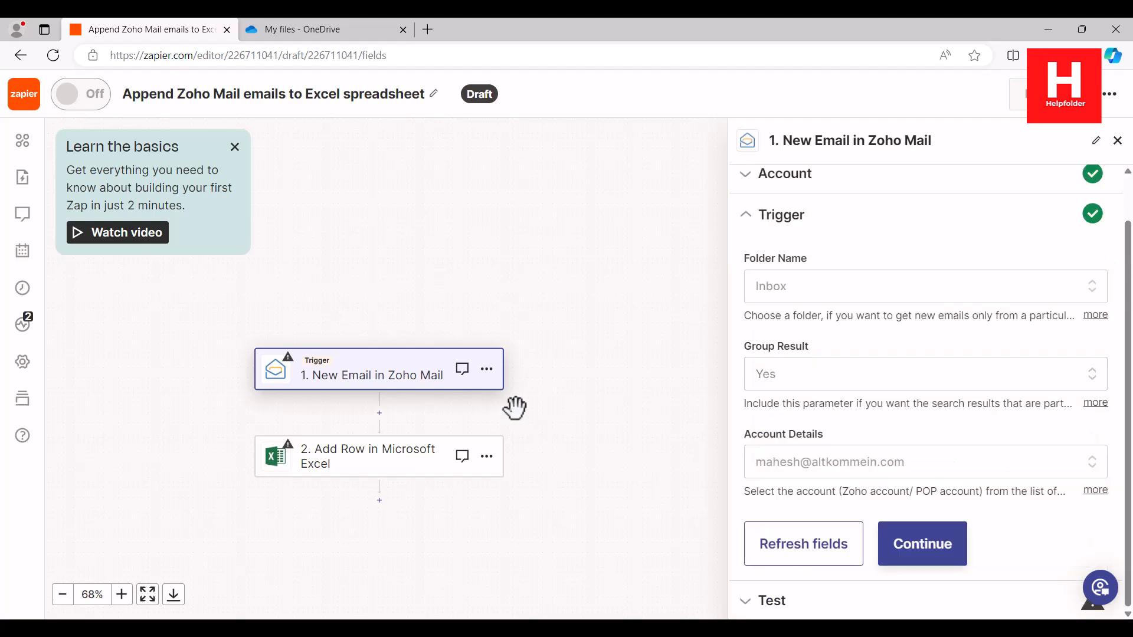
left_click(961, 553)
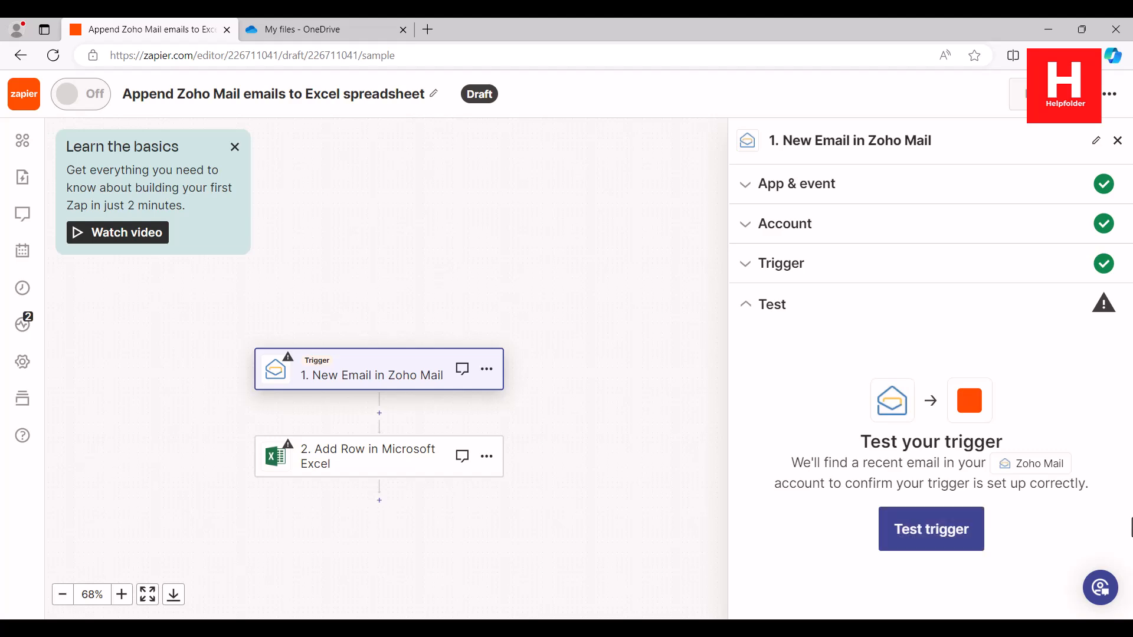
Test the Zoho Mail trigger and continue with the Email A record.
left_click(971, 526)
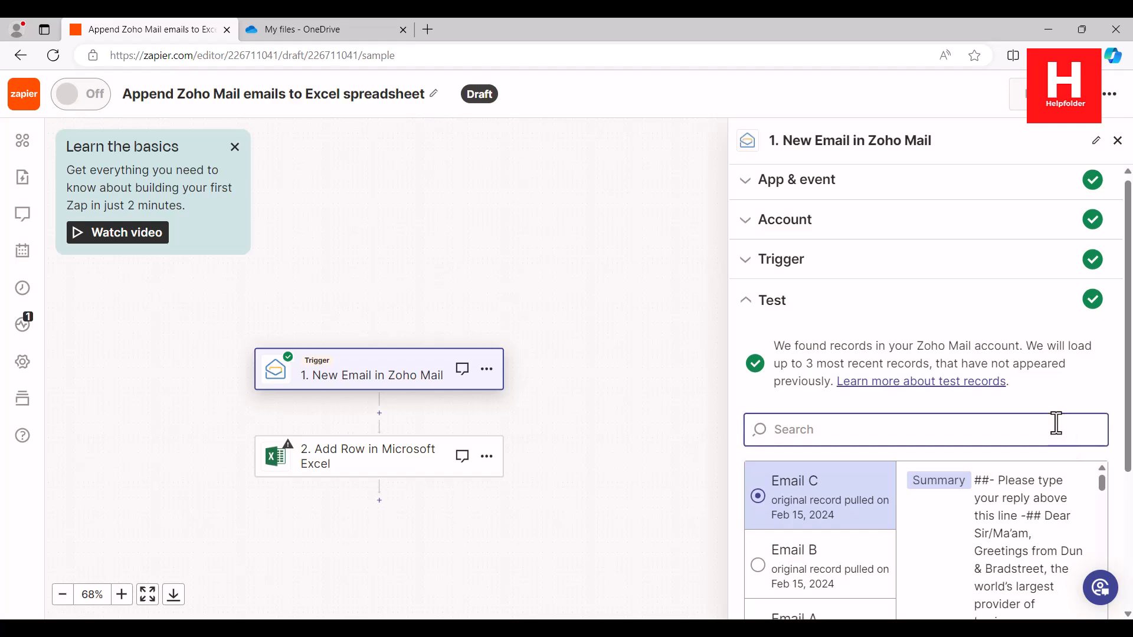
scroll(1056, 422, "down", 3)
left_click(804, 424)
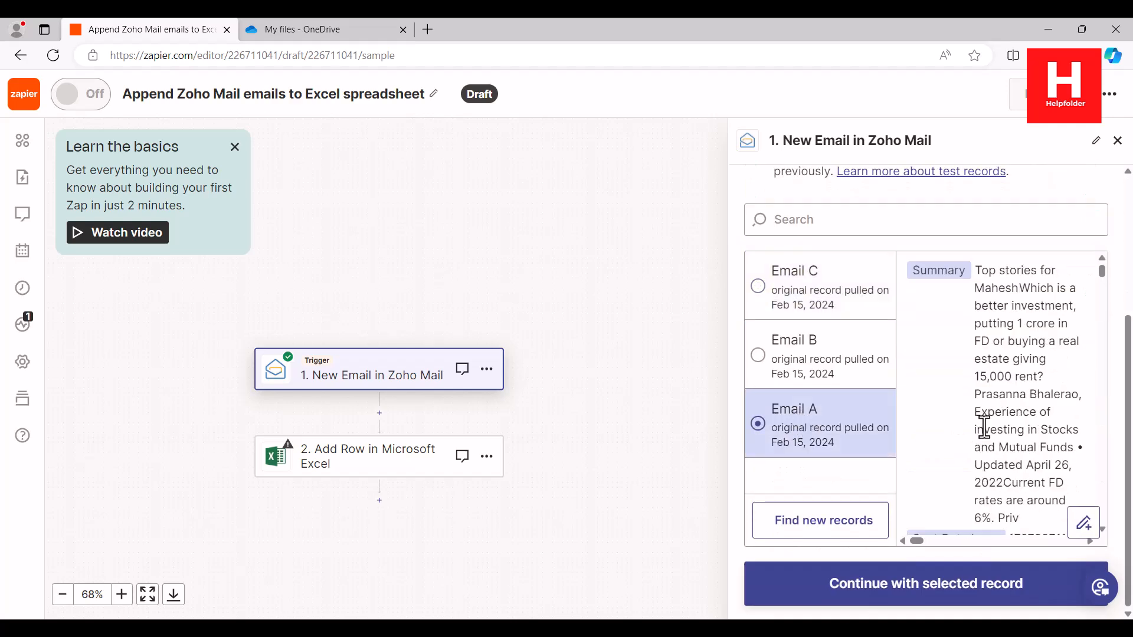
scroll(981, 425, "down", 3)
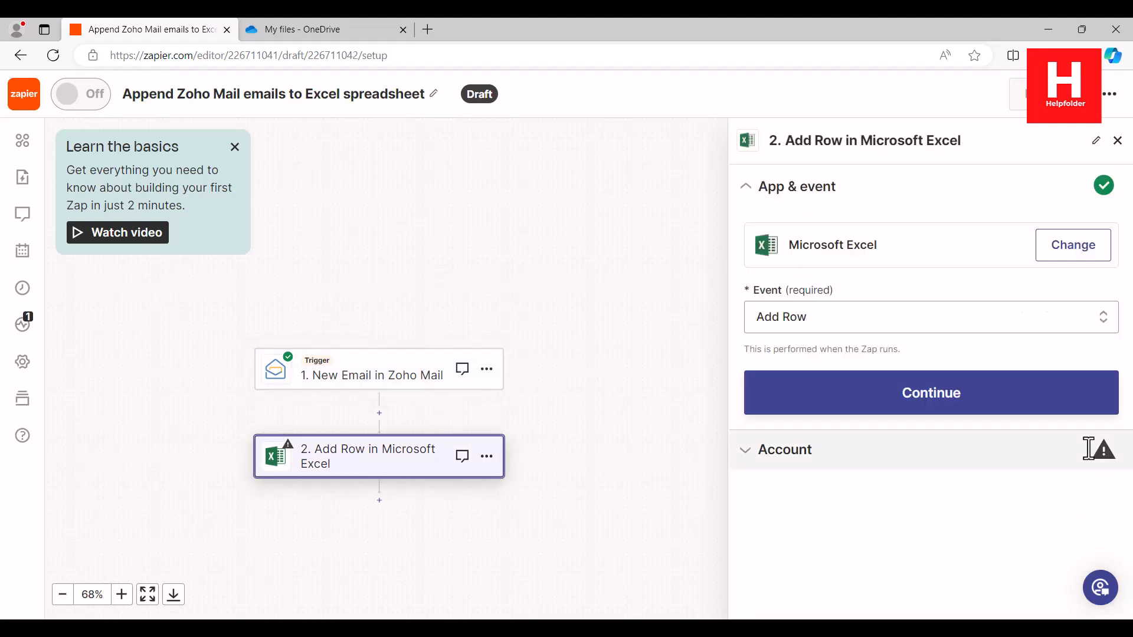
Choose Add Row as the Microsoft Excel event and continue with the connected Excel account.
left_click(824, 321)
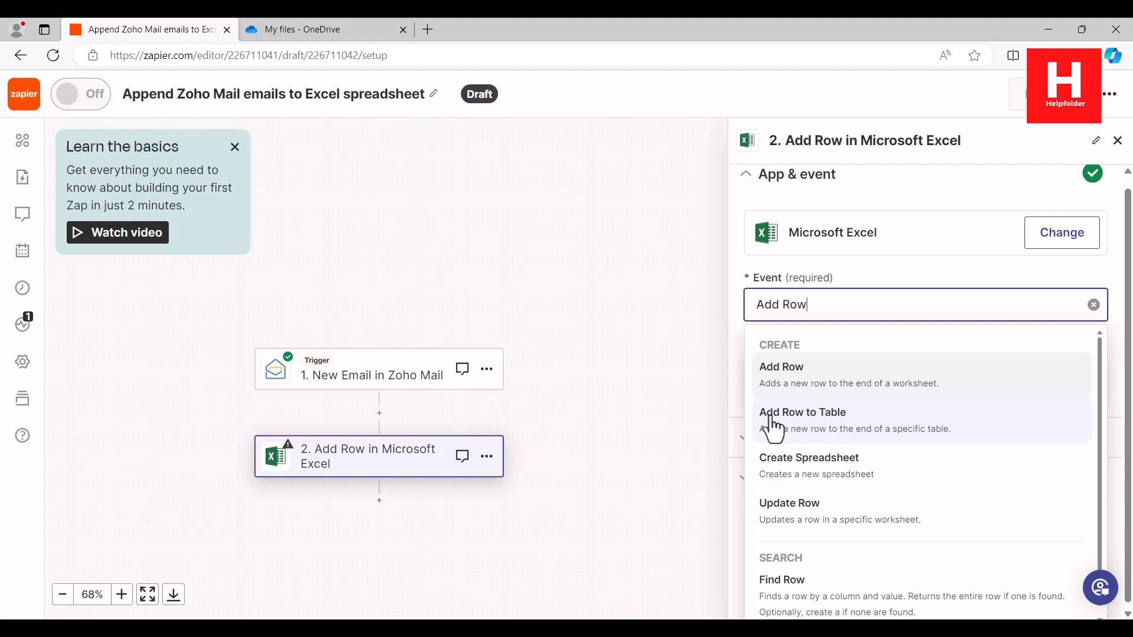
left_click(806, 378)
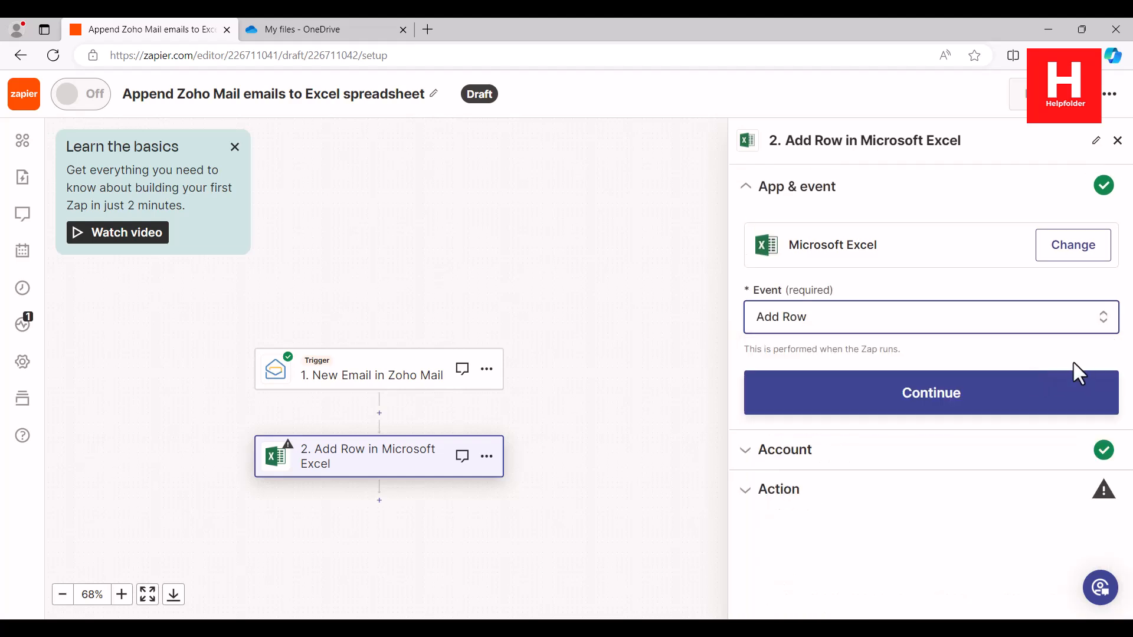
left_click(1074, 378)
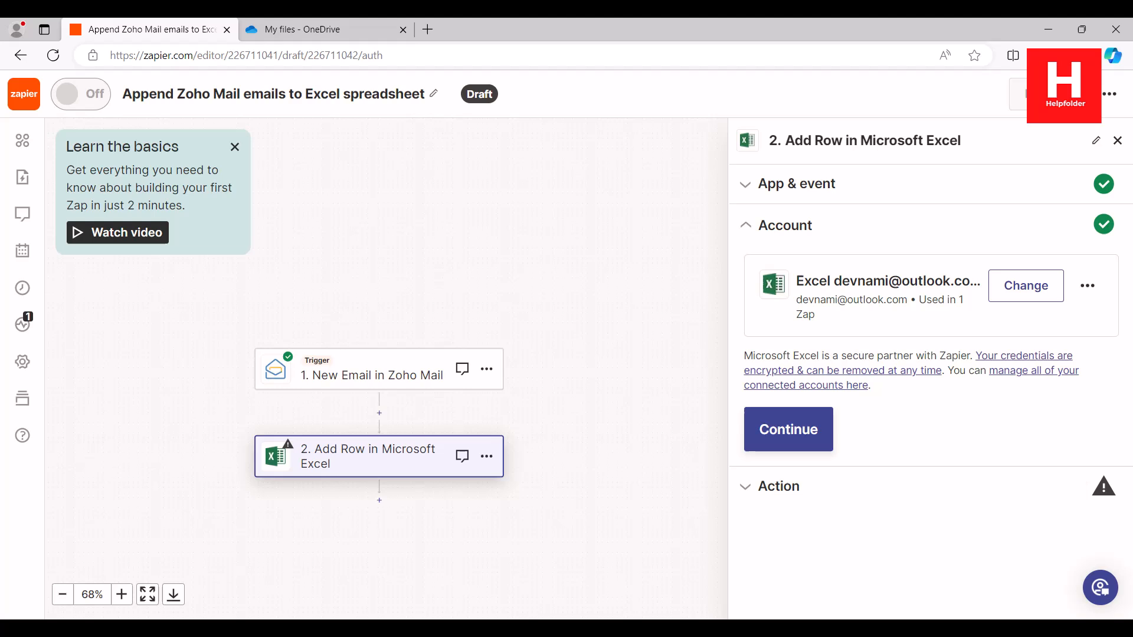
left_click(776, 434)
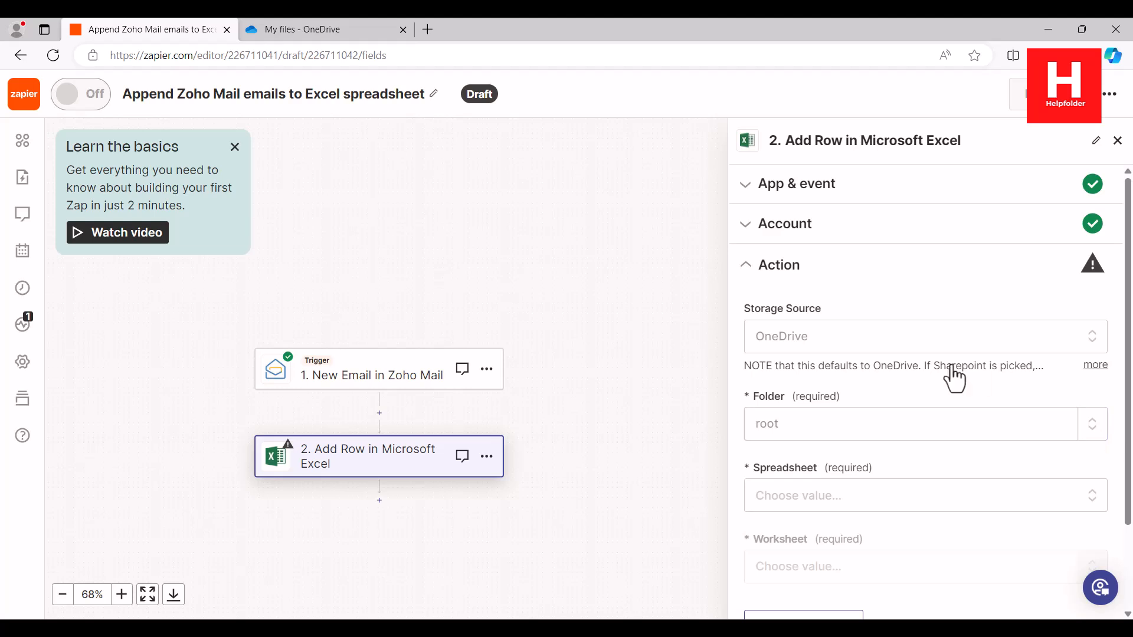
Try Sample 1.xlsx as the action's spreadsheet and check it for available worksheets.
scroll(818, 340, "down", 2)
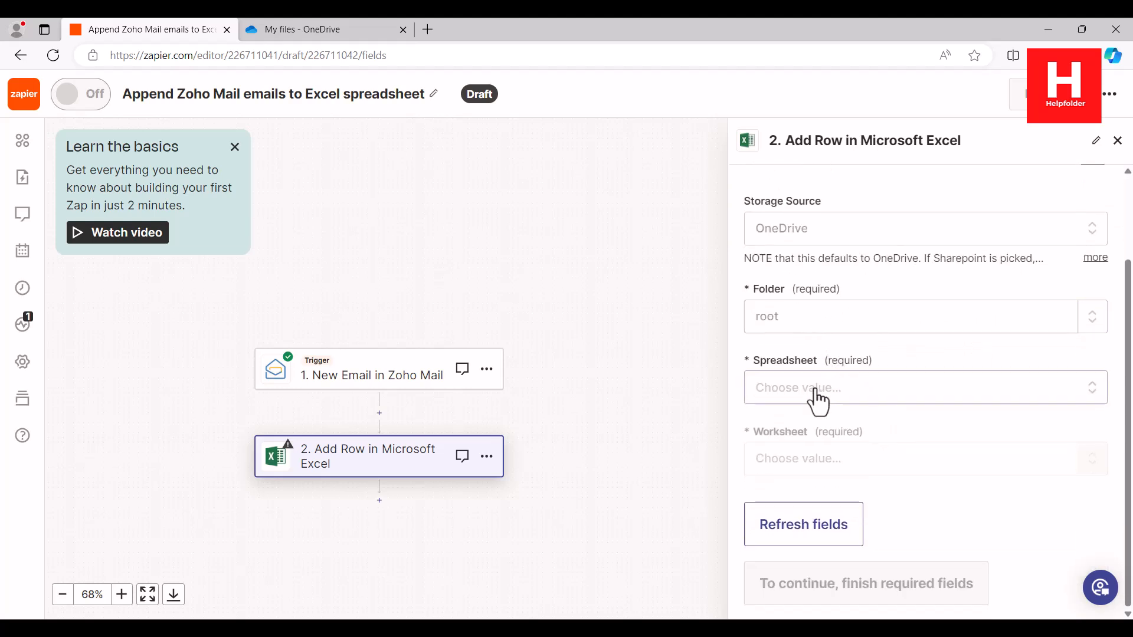
left_click(859, 398)
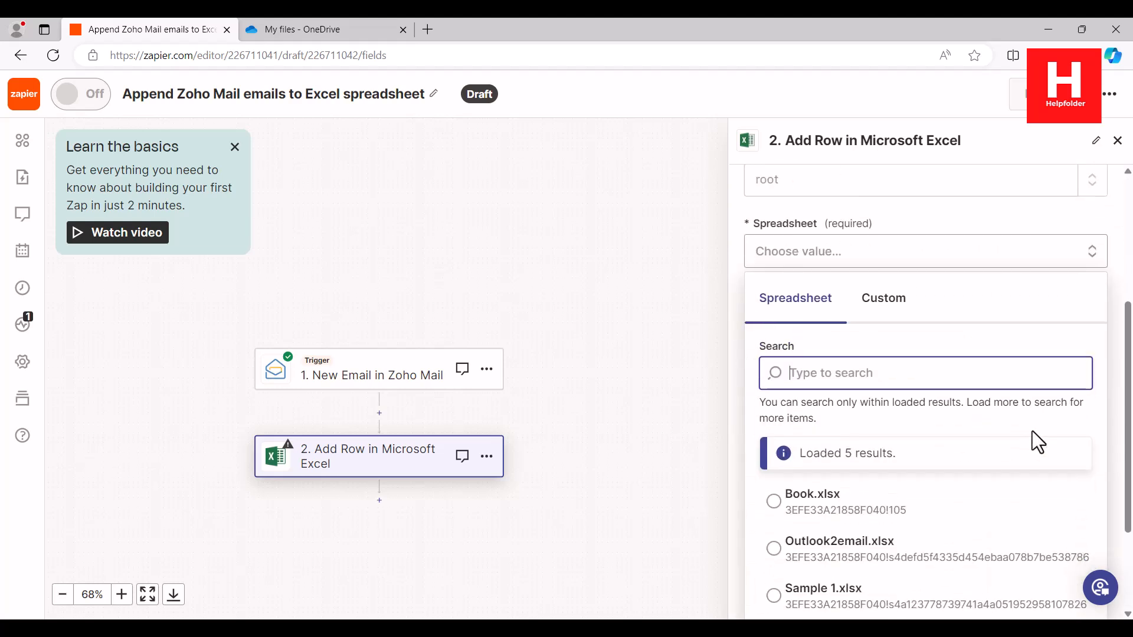
scroll(1032, 433, "down", 3)
left_click(847, 522)
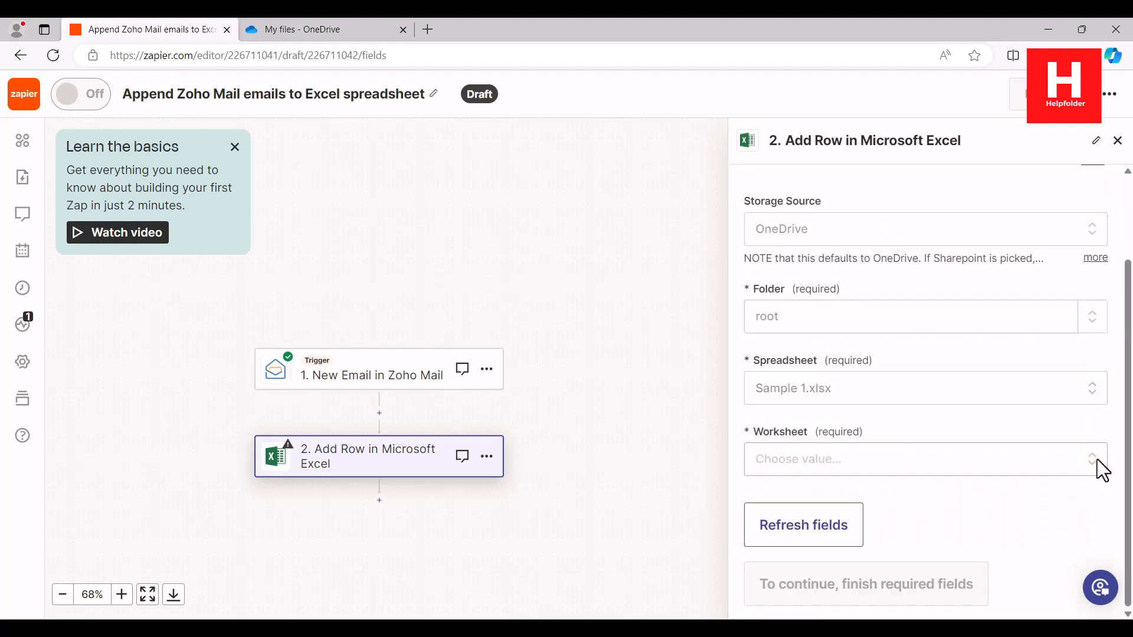
left_click(936, 466)
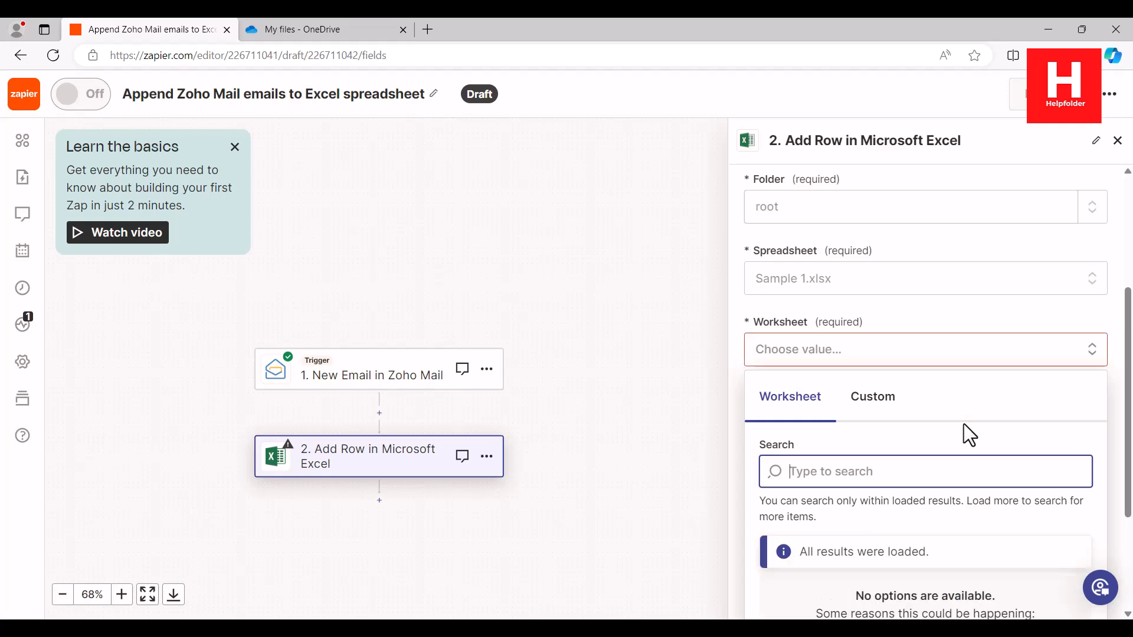
scroll(964, 423, "down", 3)
scroll(965, 424, "up", 1)
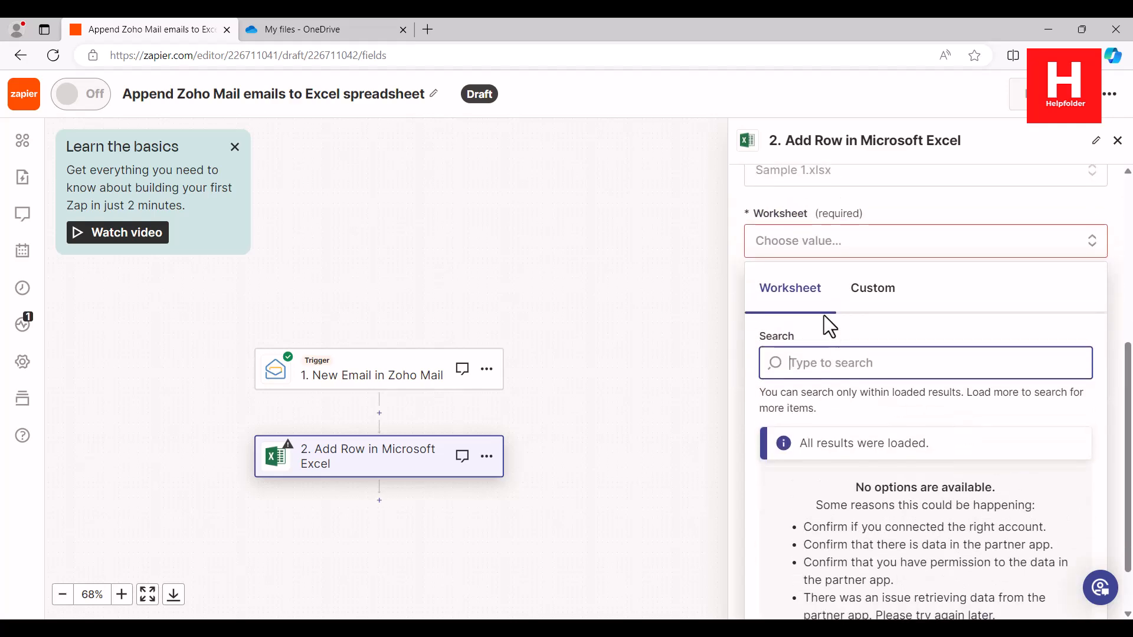
Set the Add Row action's spreadsheet to Book.xlsx.
left_click(812, 179)
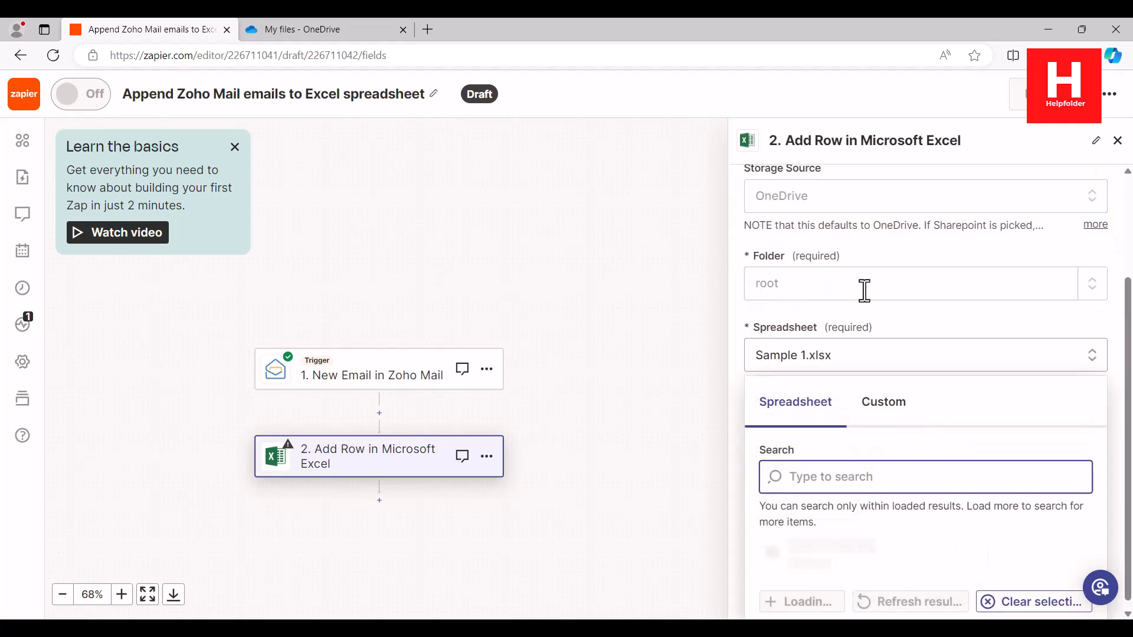
scroll(1065, 479, "down", 1)
left_click(832, 549)
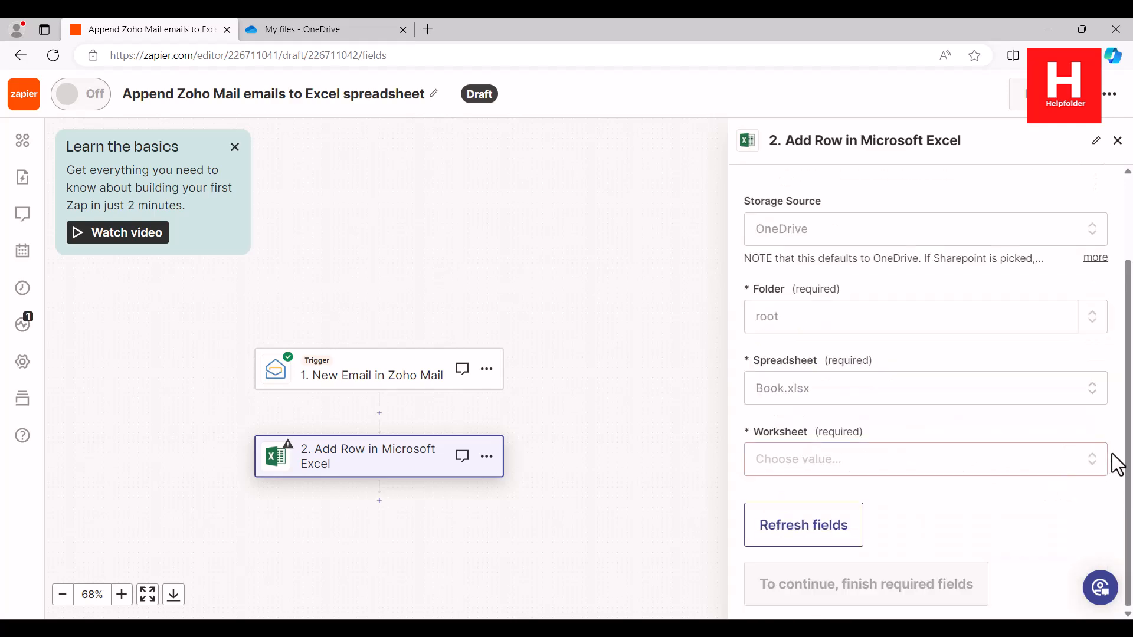
Set the Add Row action's worksheet to a custom value that uses the Subject field of the New Email trigger.
left_click(877, 466)
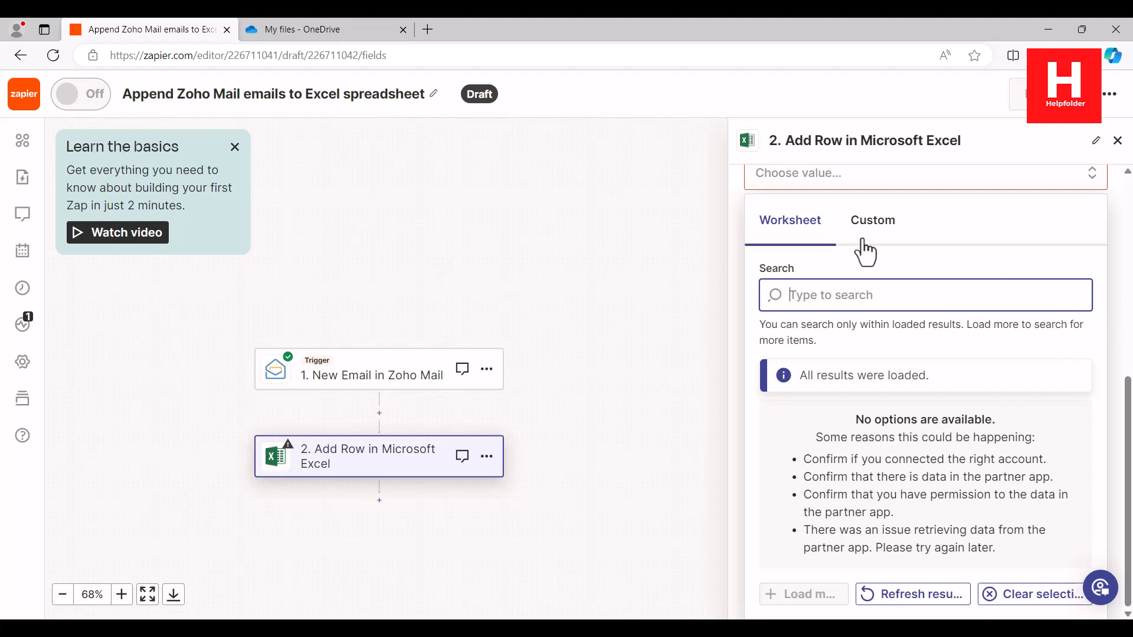
left_click(879, 227)
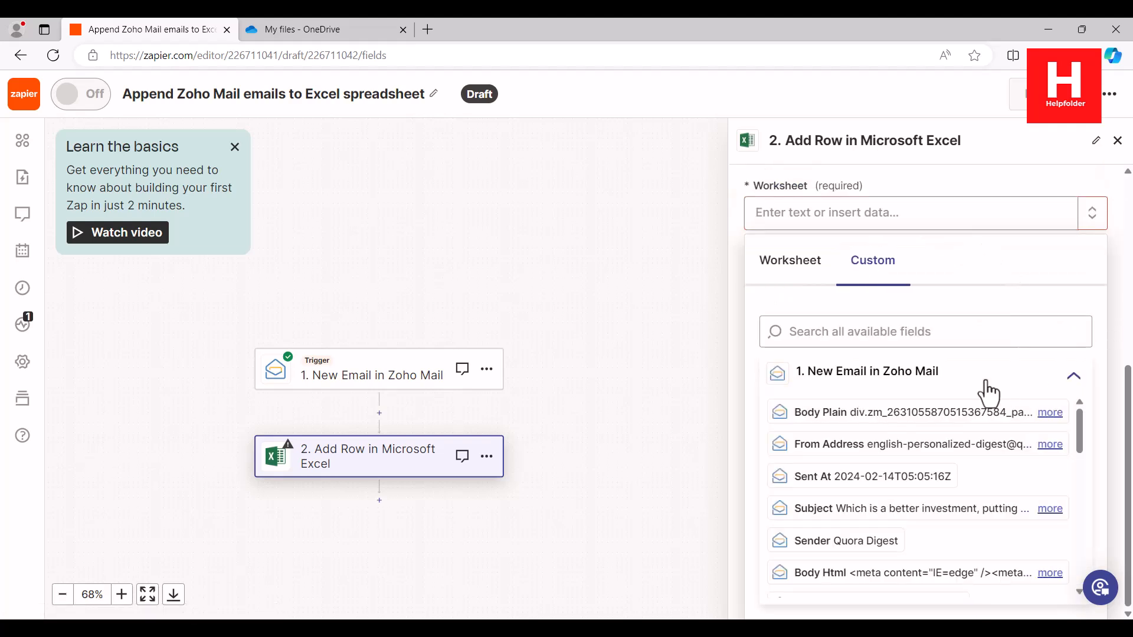
scroll(879, 485, "down", 3)
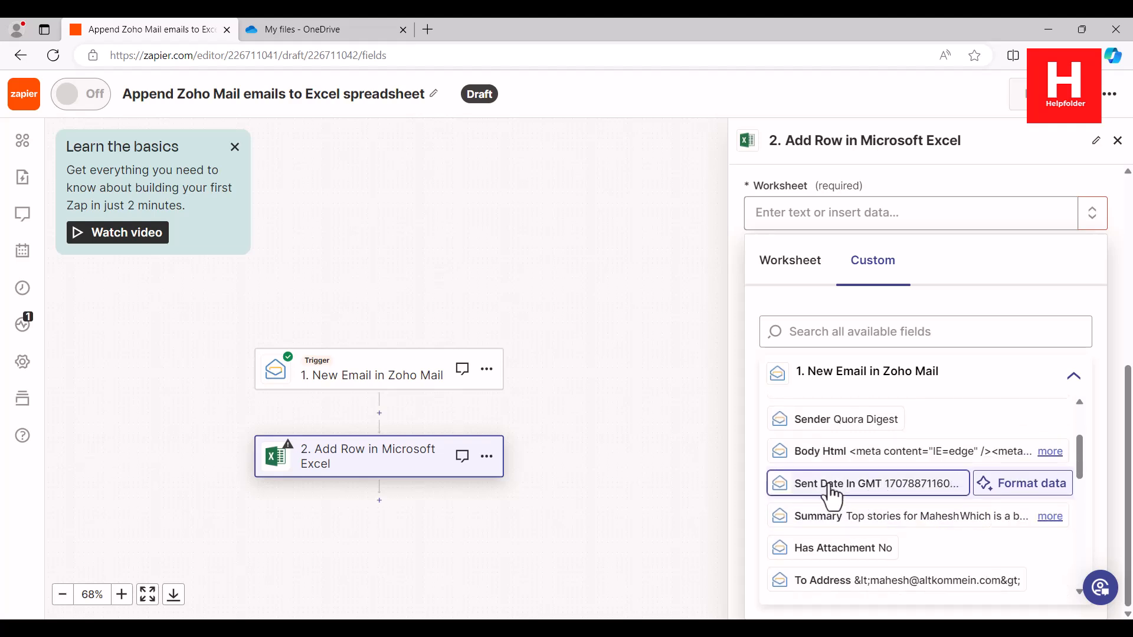
scroll(854, 514, "down", 2)
scroll(854, 513, "down", 6)
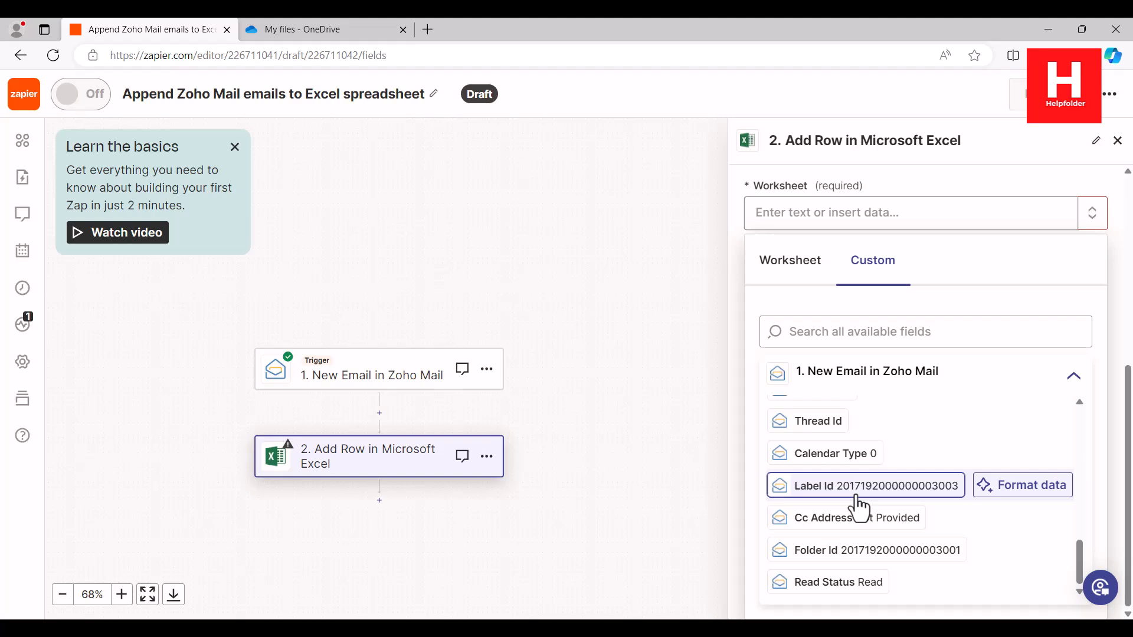
scroll(858, 506, "up", 6)
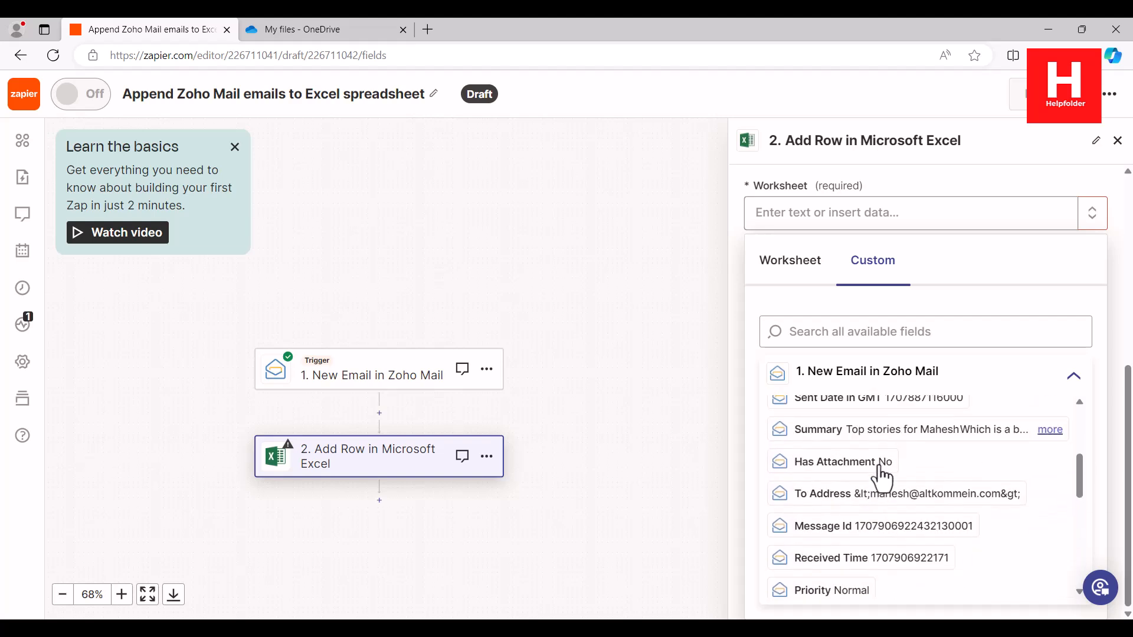
scroll(883, 480, "up", 2)
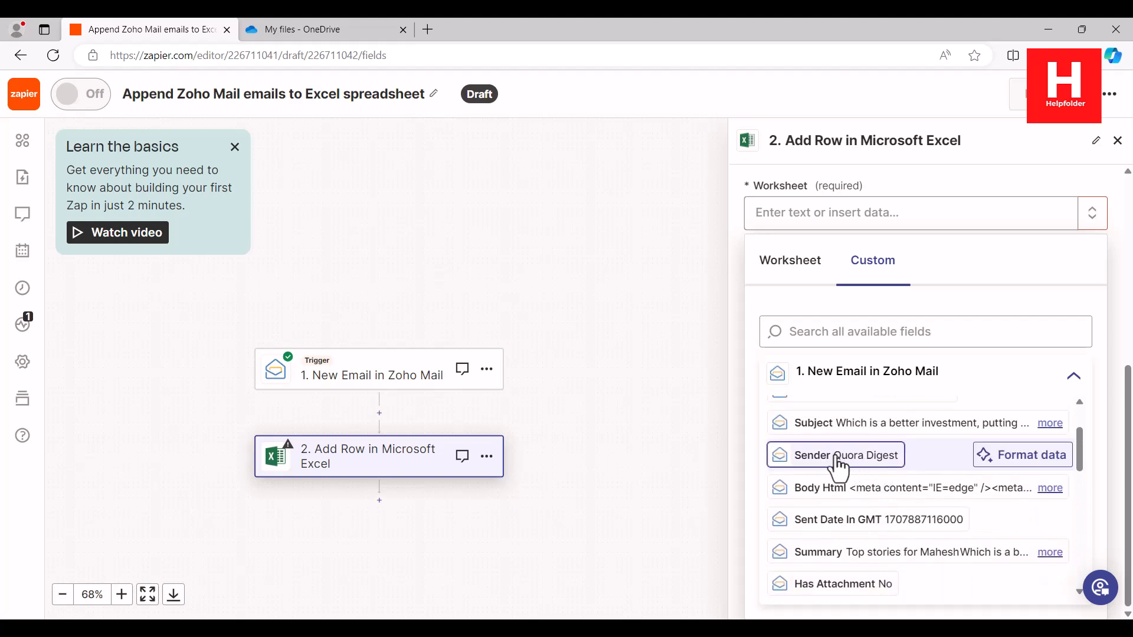
left_click(897, 423)
left_click(1124, 277)
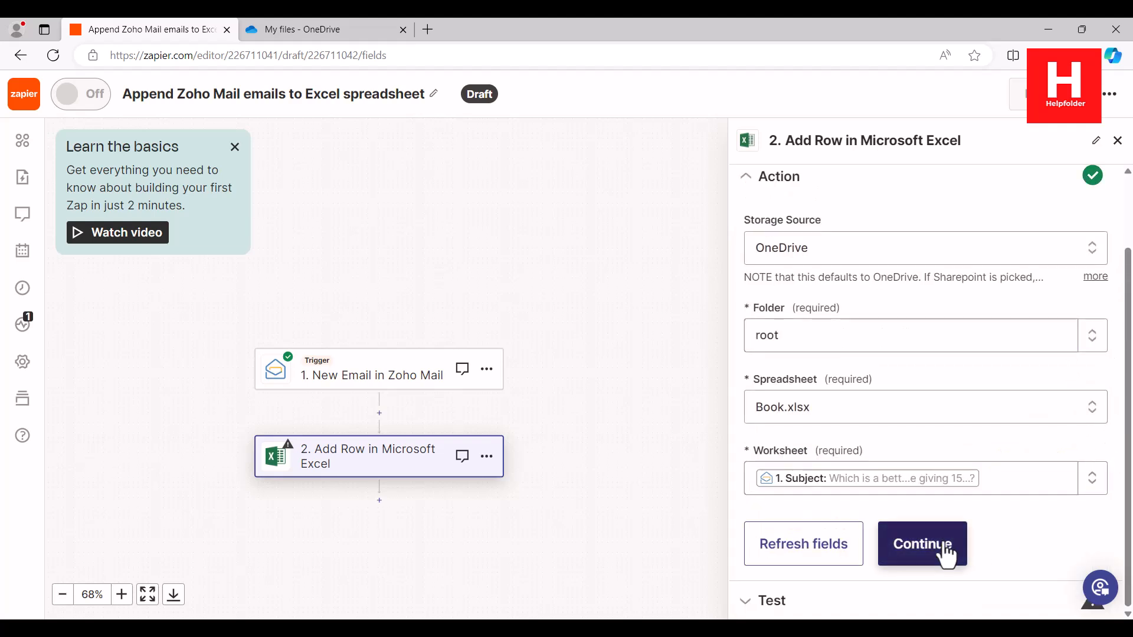
Continue with the Add Row settings, run the action's test and read the returned message.
left_click(947, 552)
scroll(1124, 472, "down", 1)
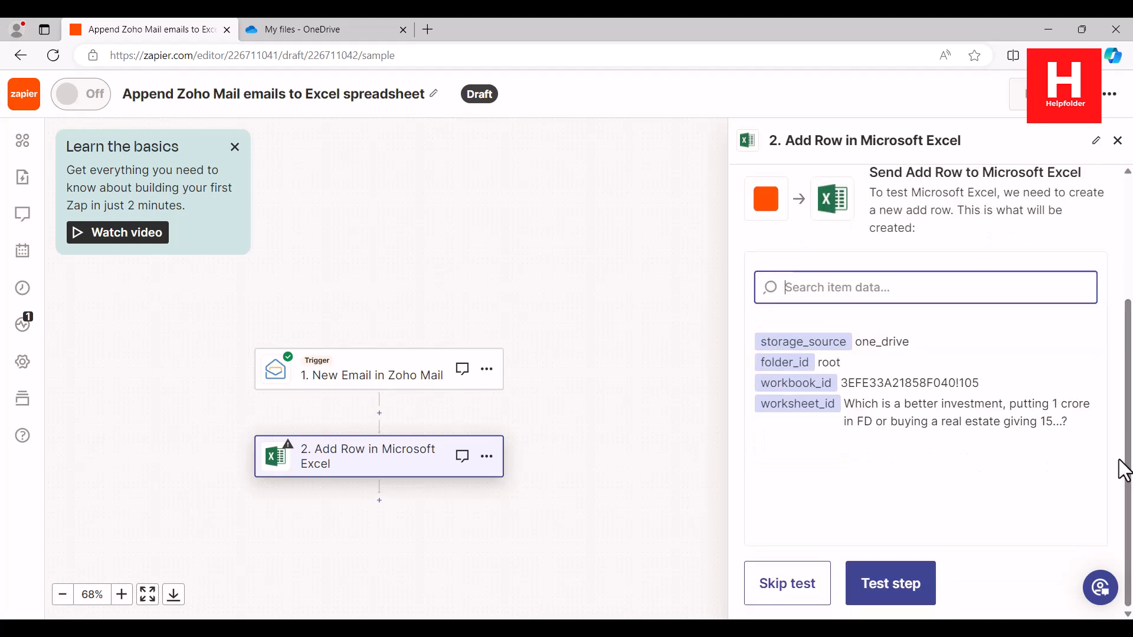
left_click(923, 582)
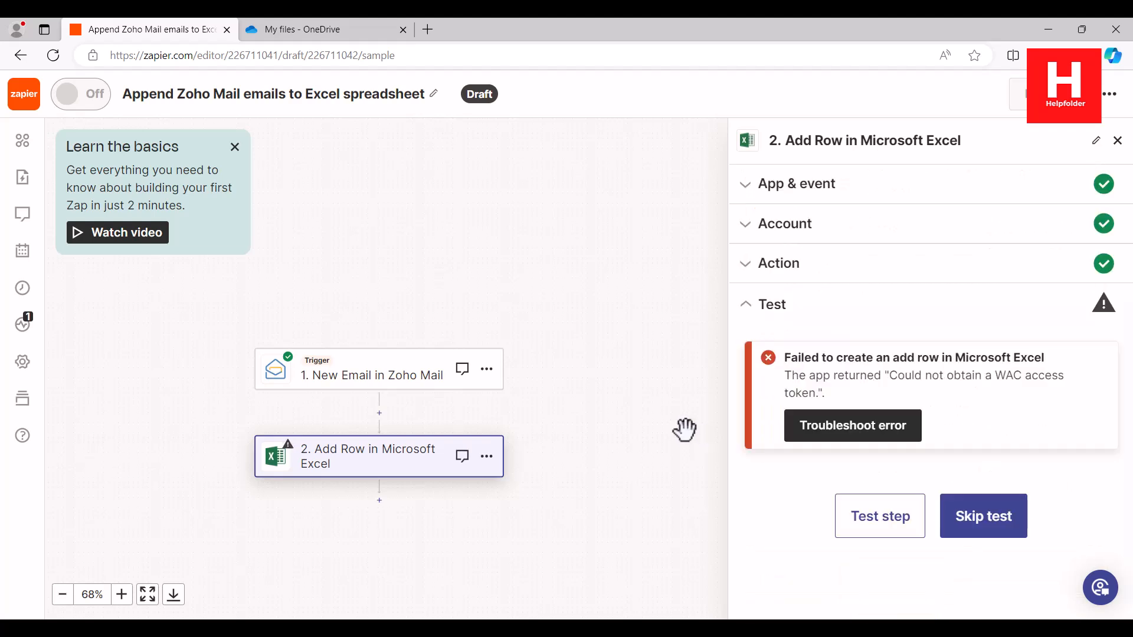
left_click_drag(838, 375, 953, 393)
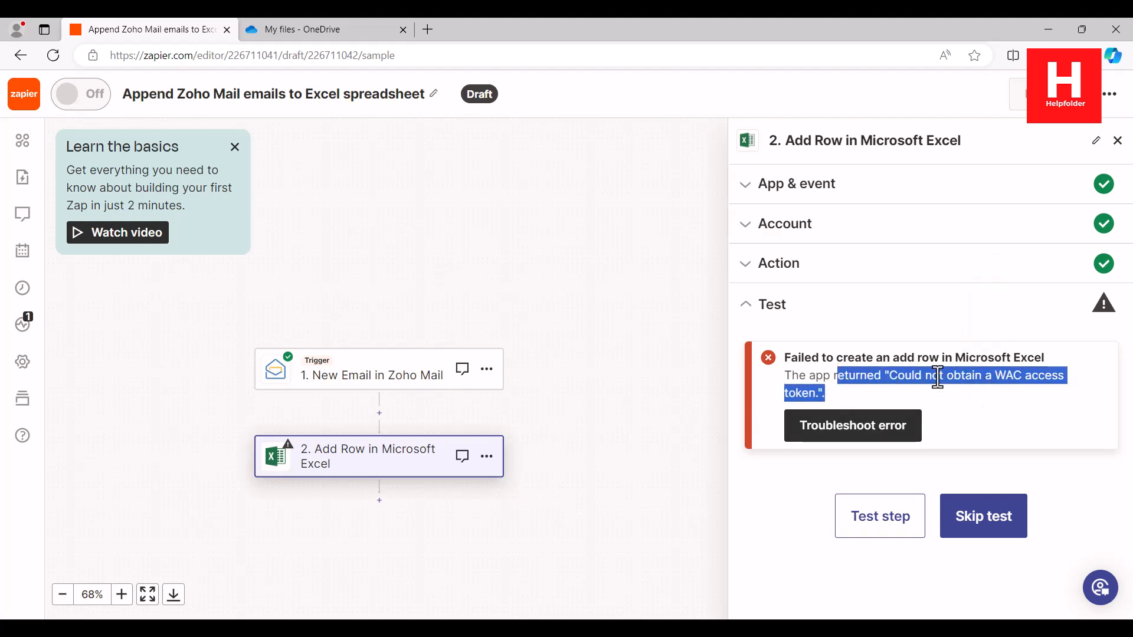
left_click(937, 377)
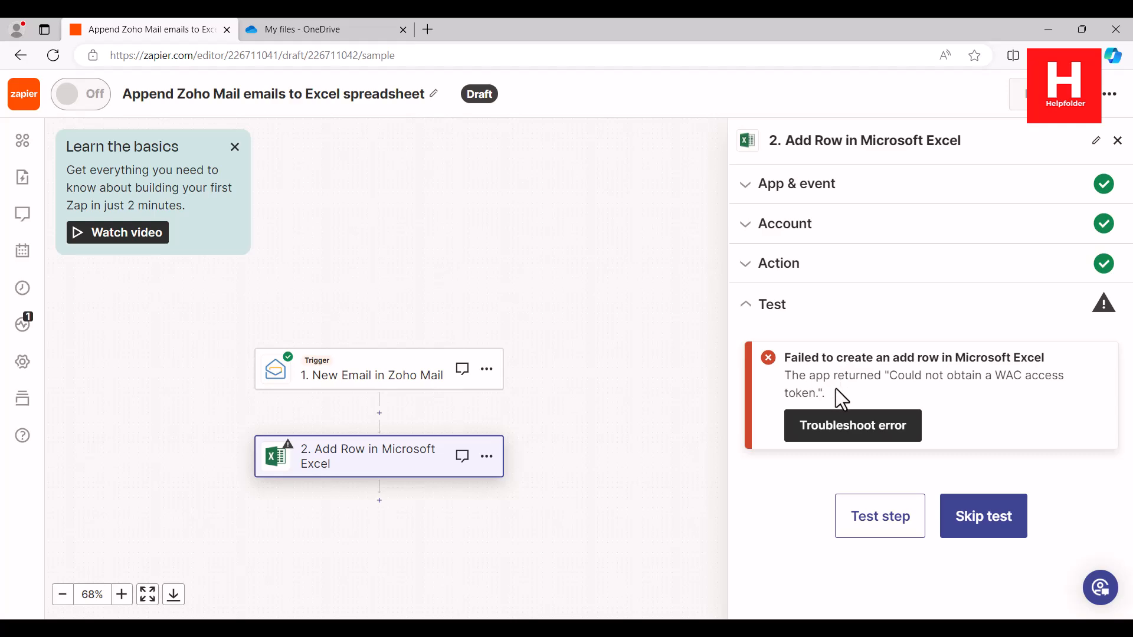
Check the file list in OneDrive, return to Zapier, skip the Add Row action's test and publish the Zap.
left_click(270, 20)
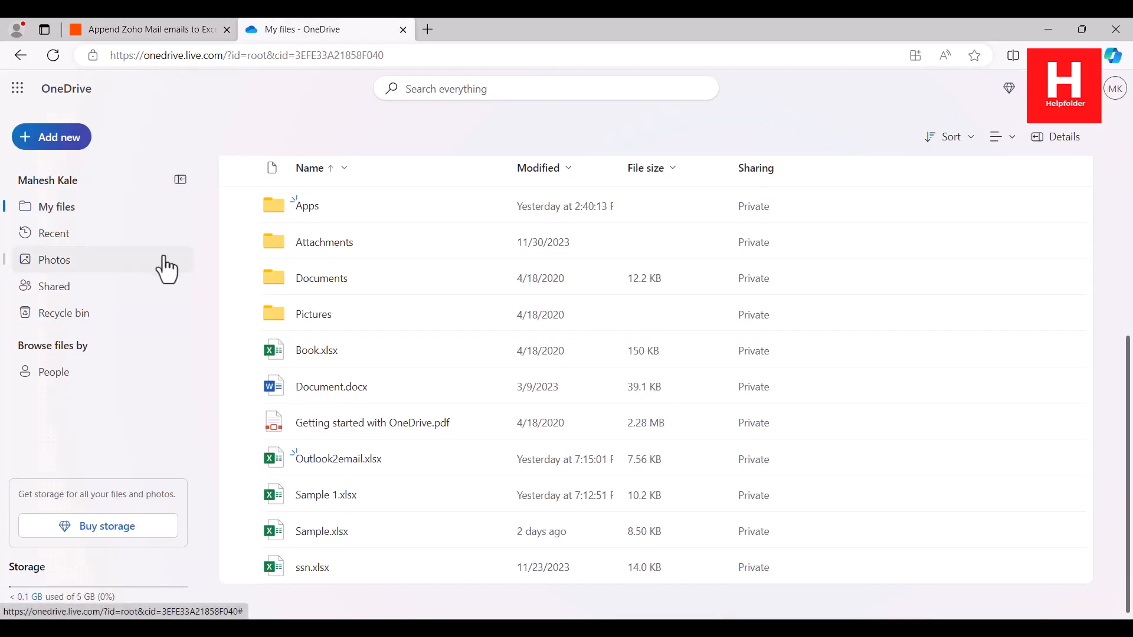
left_click(176, 33)
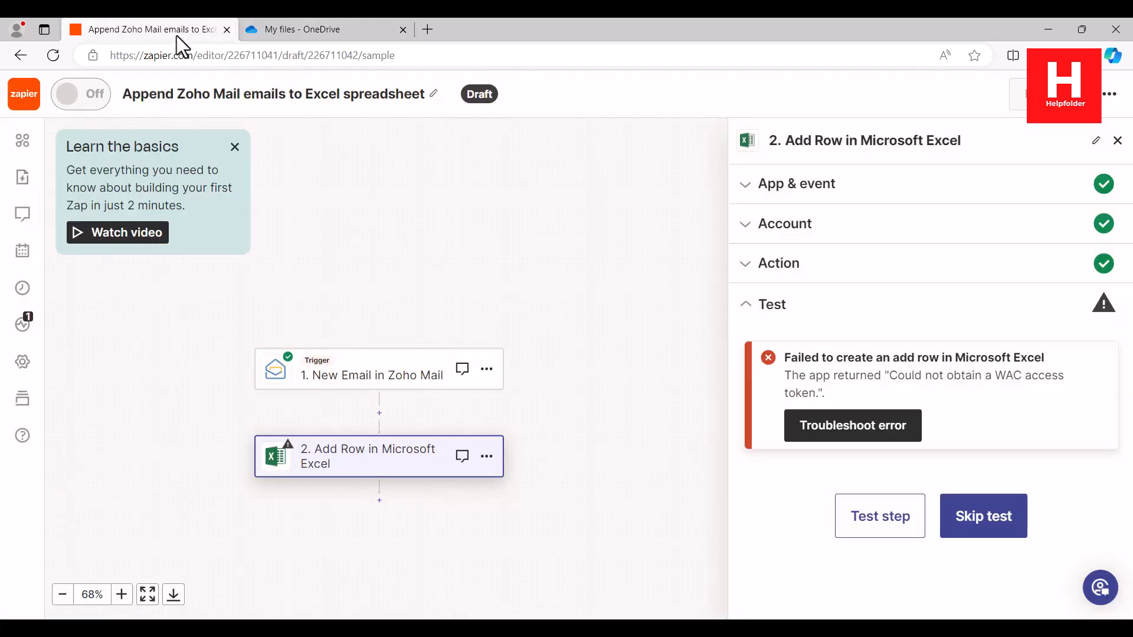
left_click(963, 525)
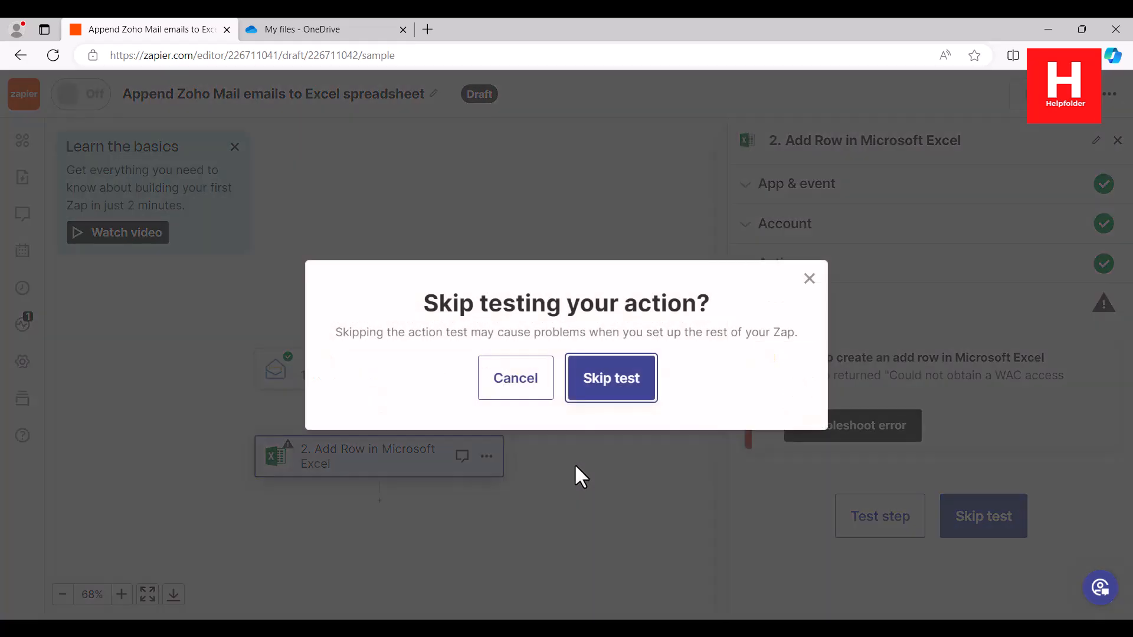
left_click(614, 380)
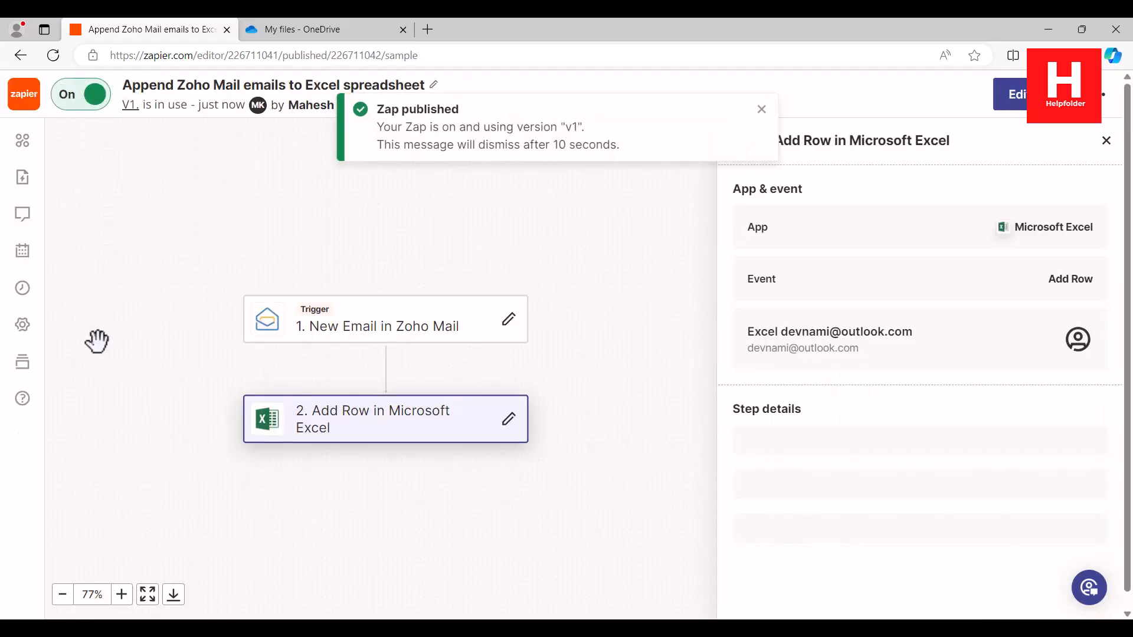
Open Book.xlsx from OneDrive, look through its sheet for added email data, close it and return to the published Zap.
left_click(289, 30)
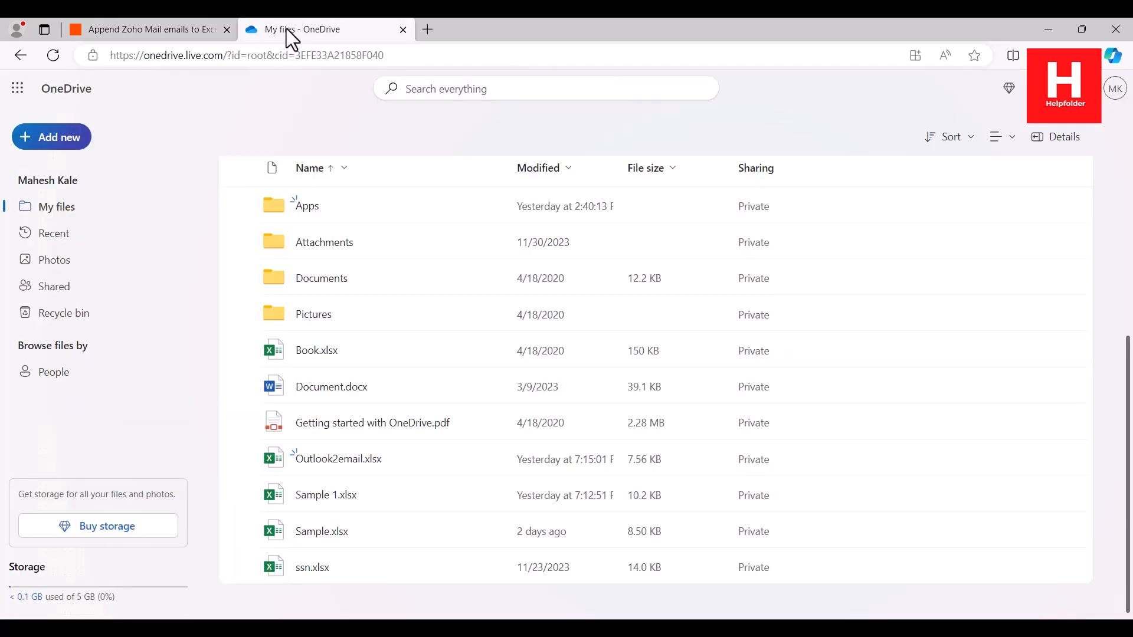
left_click(307, 367)
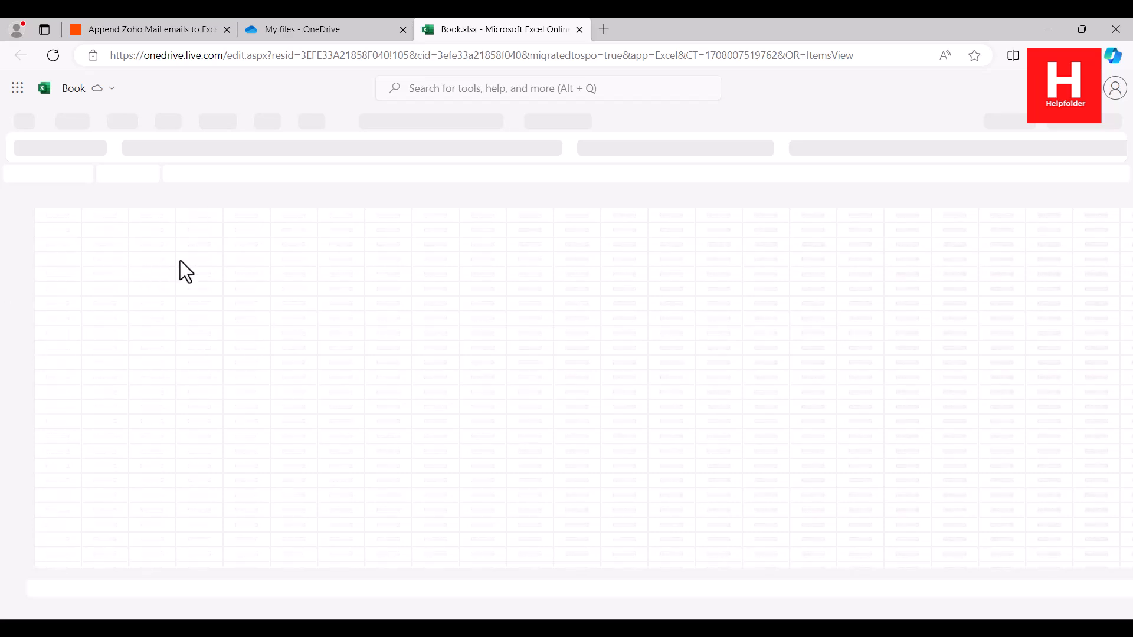
left_click(113, 27)
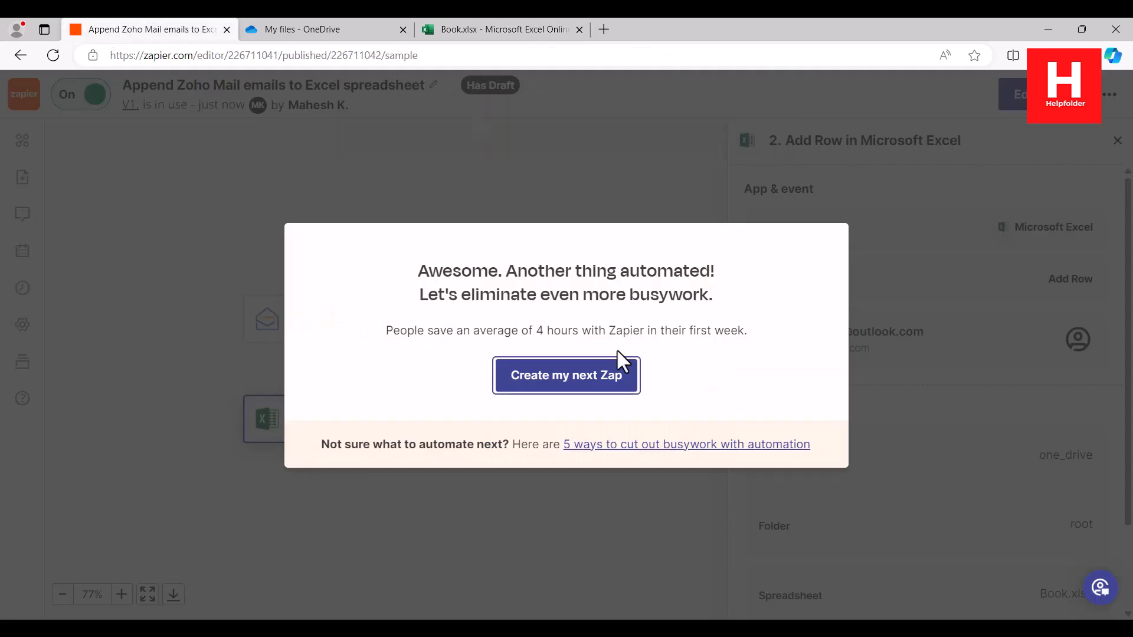
left_click(265, 356)
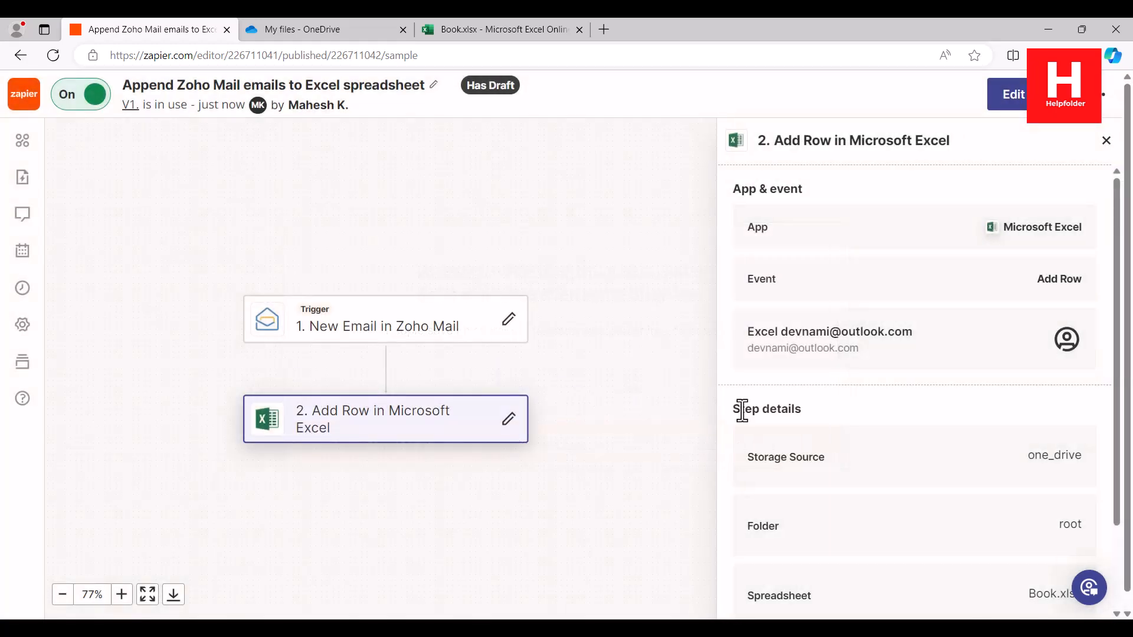
left_click(474, 27)
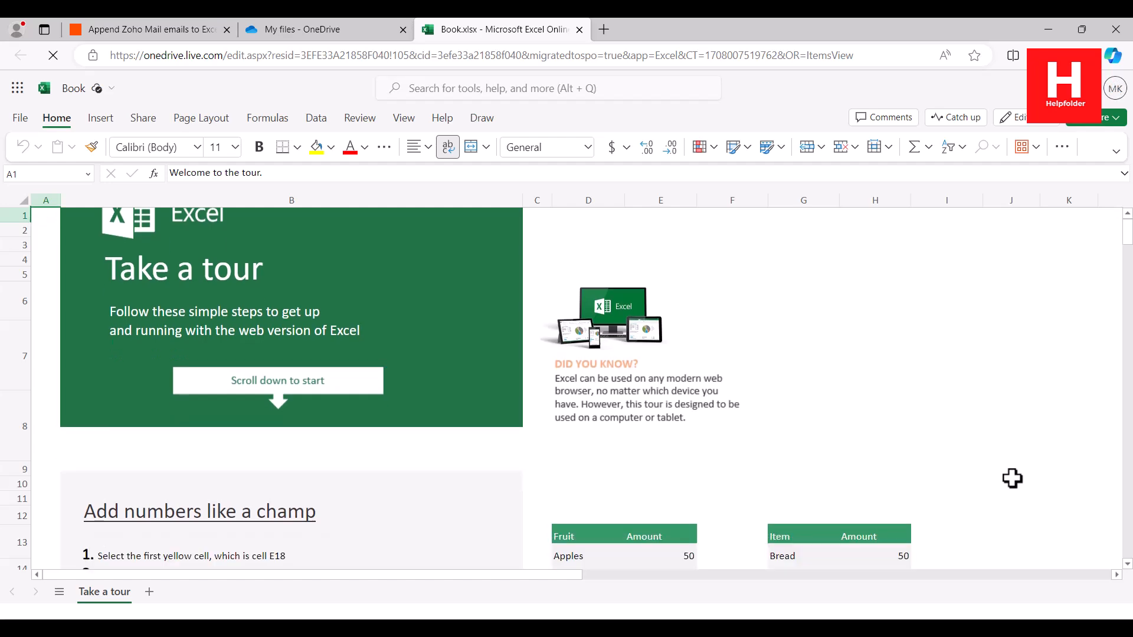
scroll(1013, 479, "down", 20)
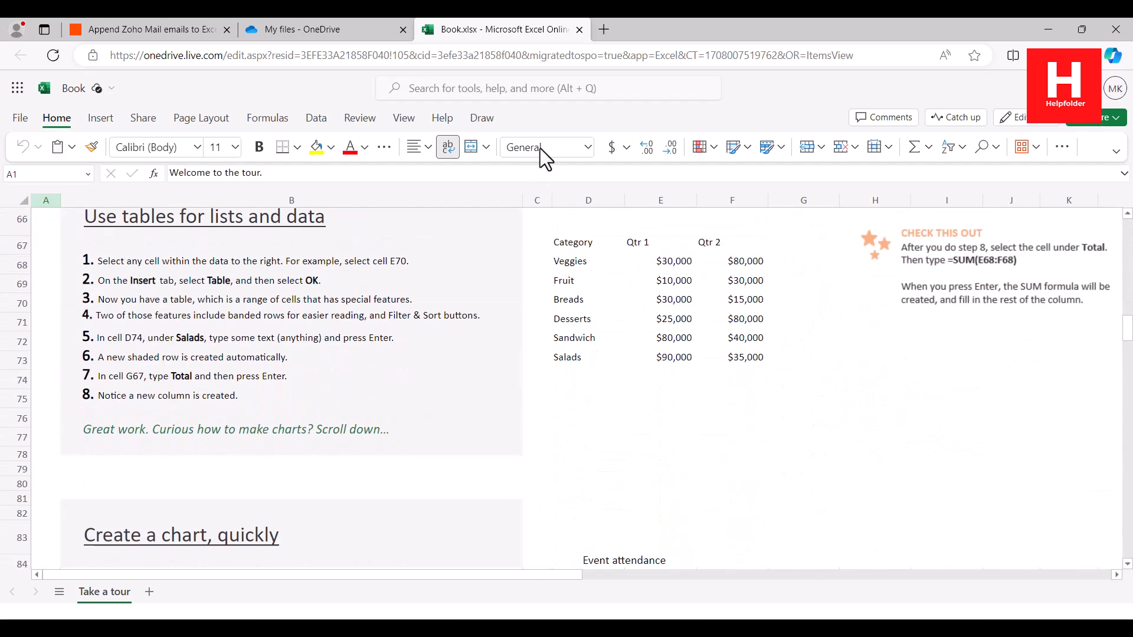
left_click(580, 30)
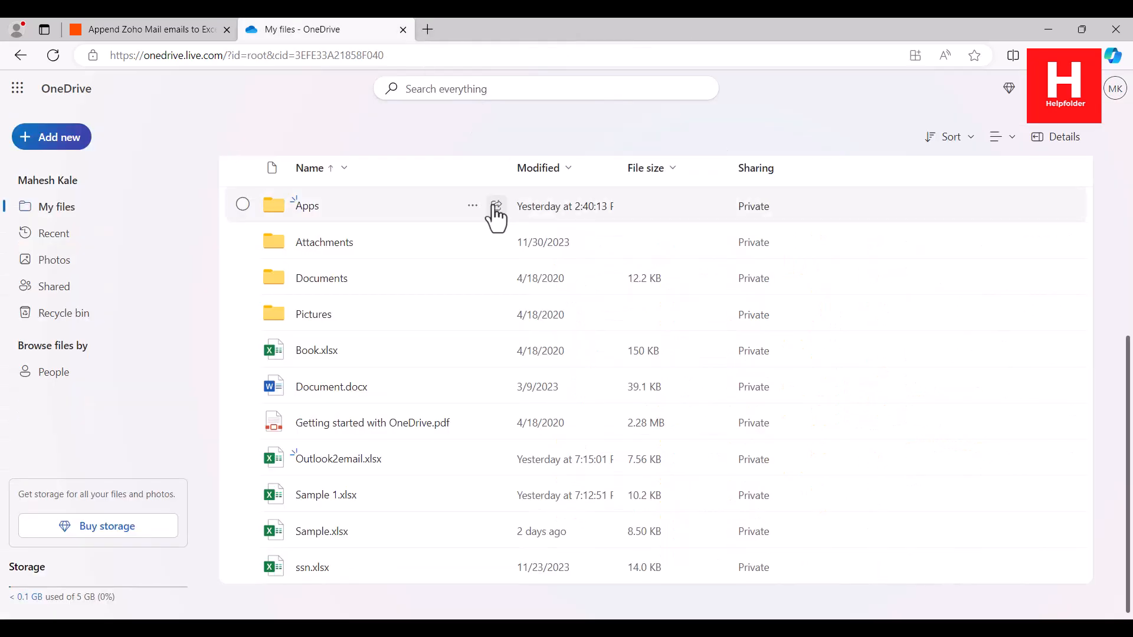
left_click(112, 31)
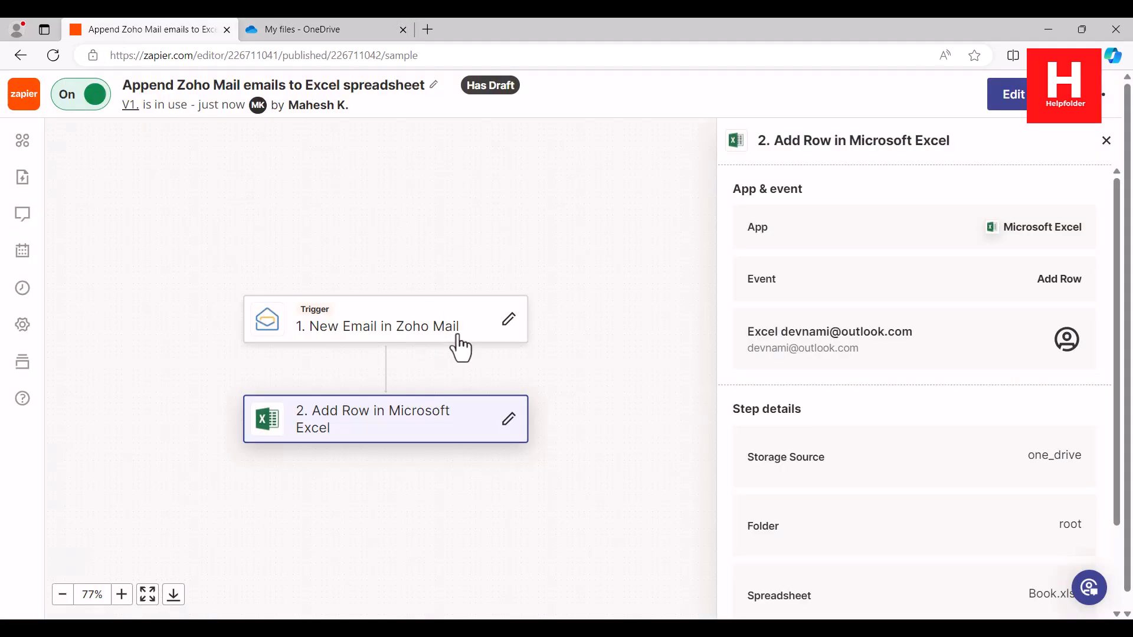